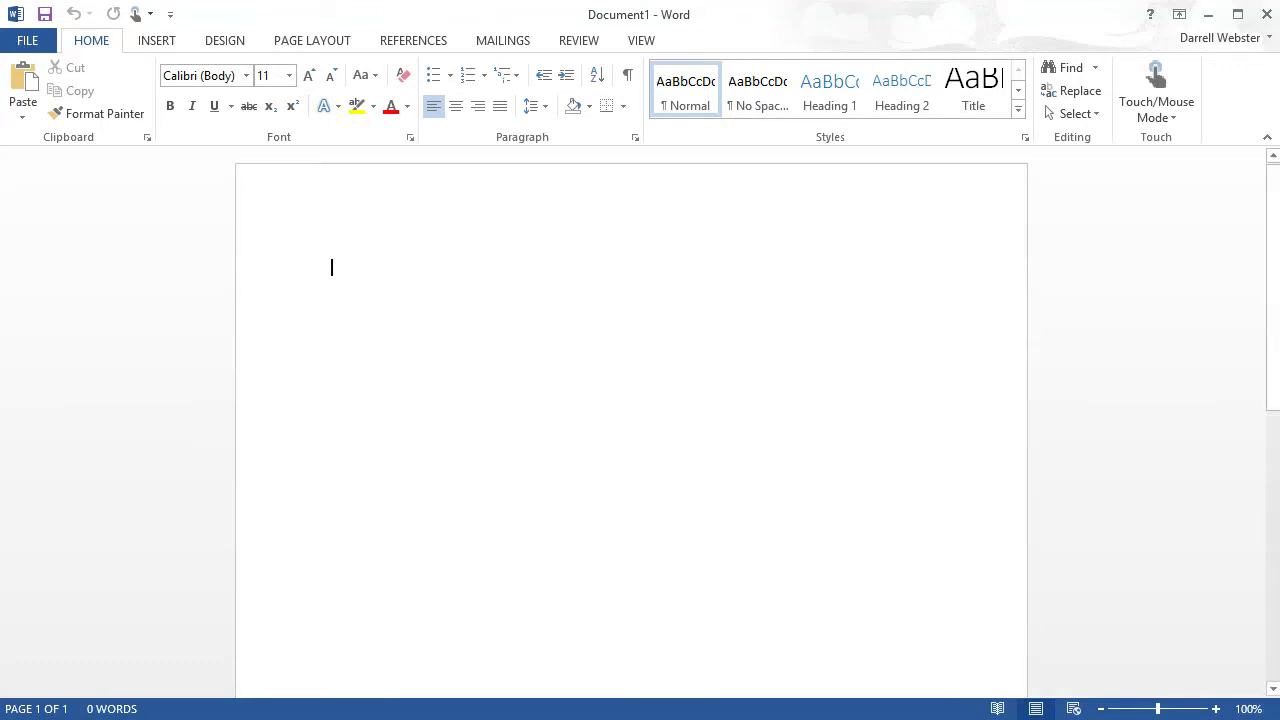
Step: Open the account name menu at the top right to view the account options, then close it
left_click(1220, 37)
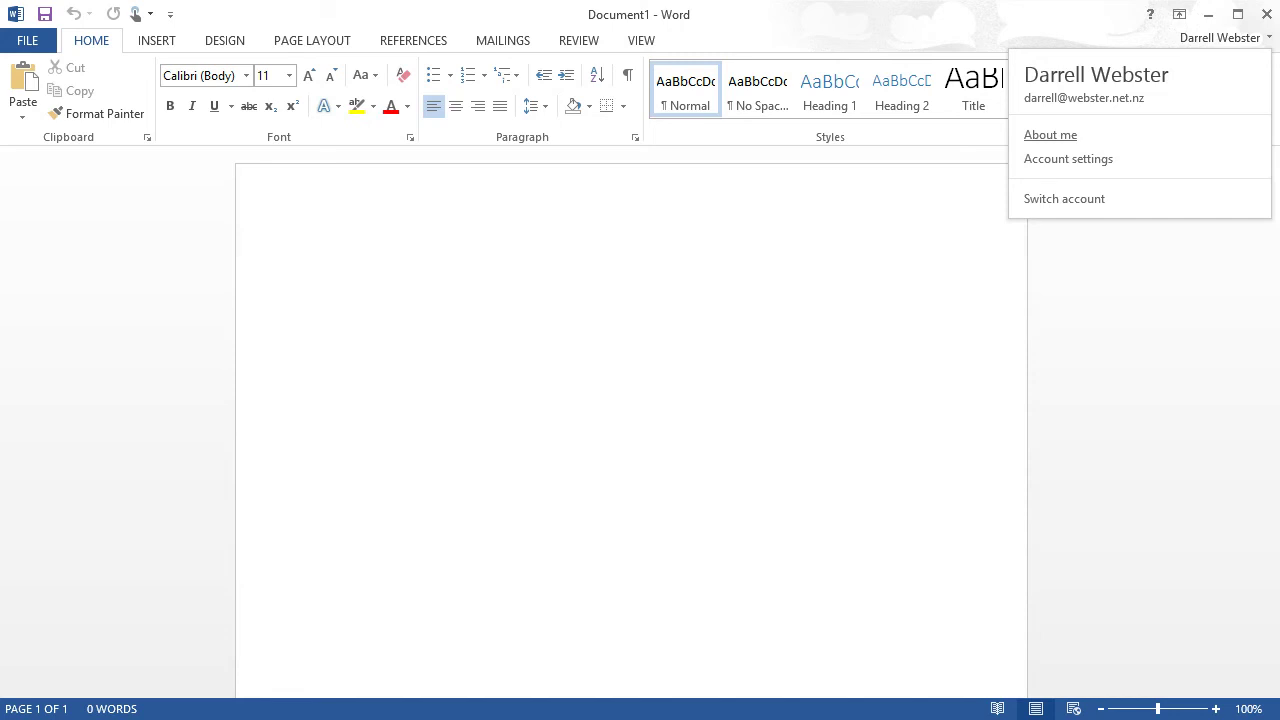
key("Escape")
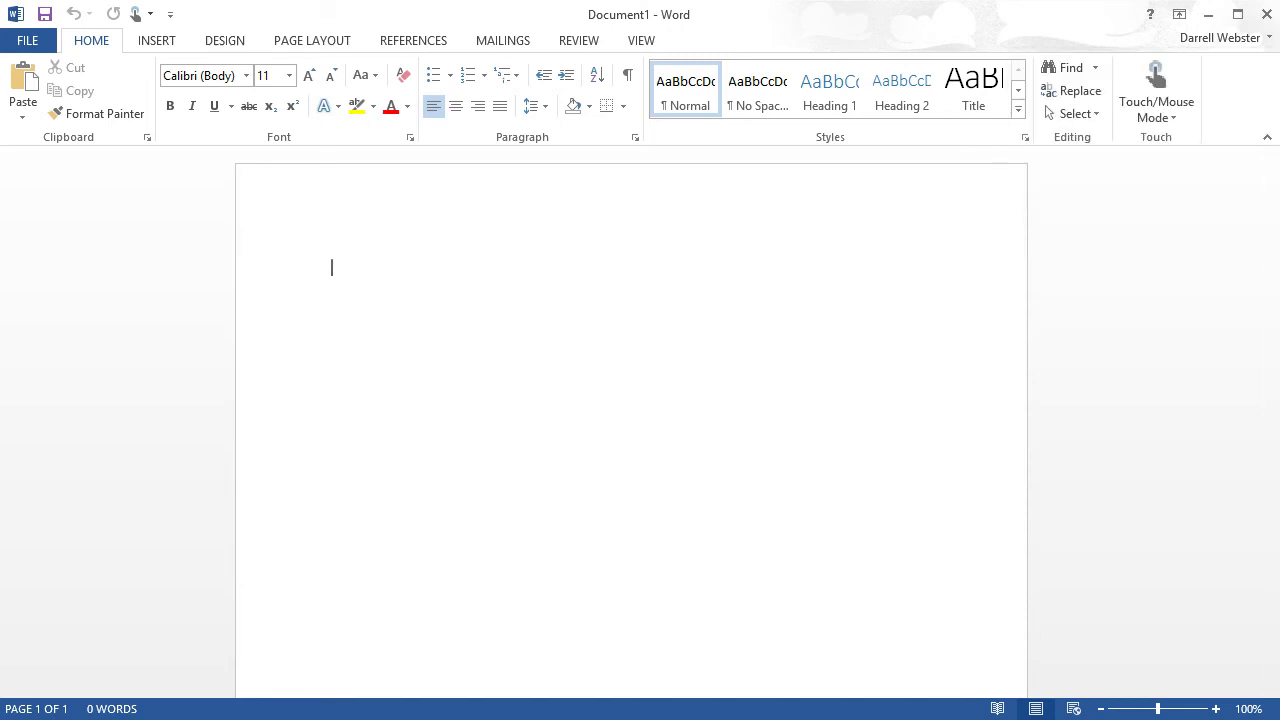
Step: Go to FILE > Account to view the user, Office 365 subscription and version details
key("alt+f")
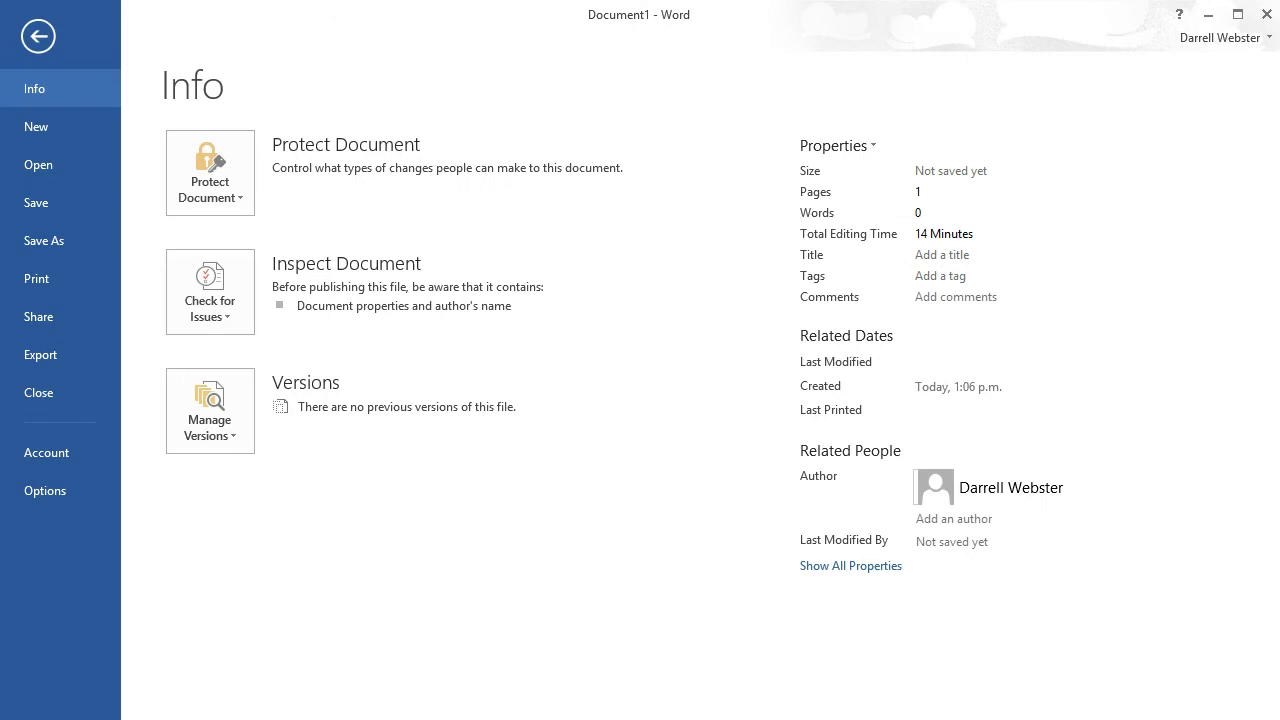
left_click(46, 452)
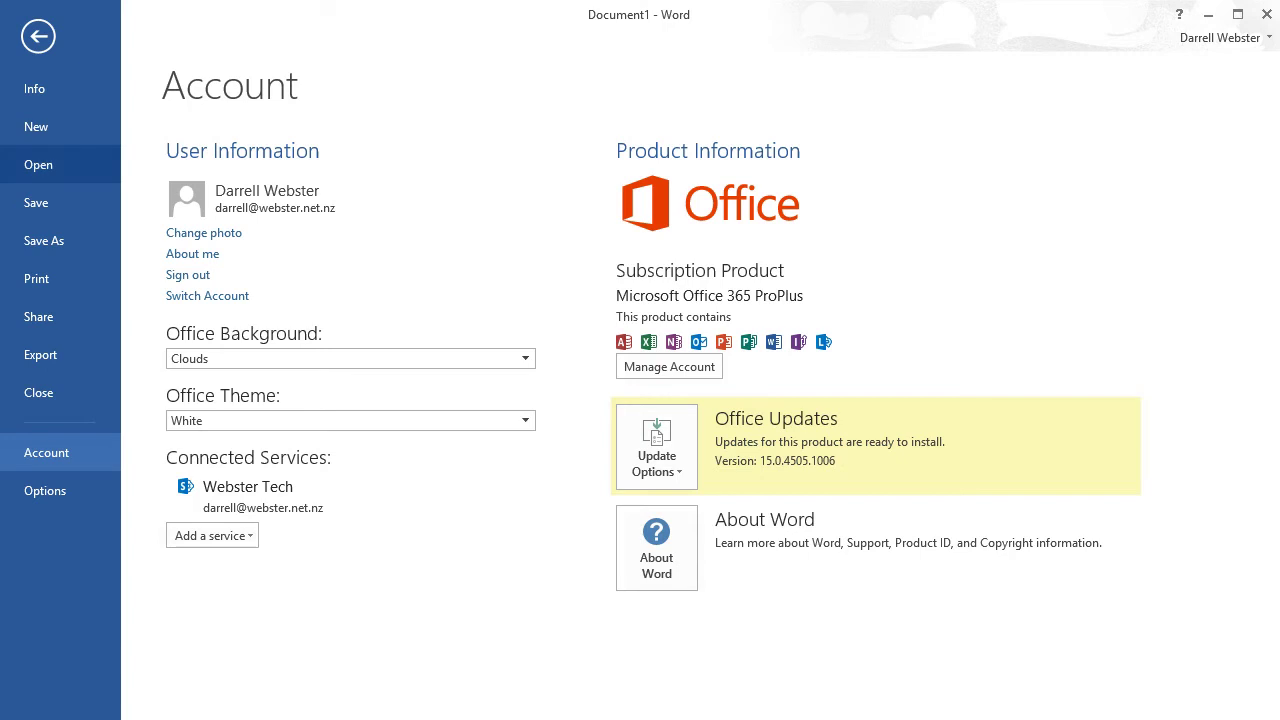
left_click(38, 164)
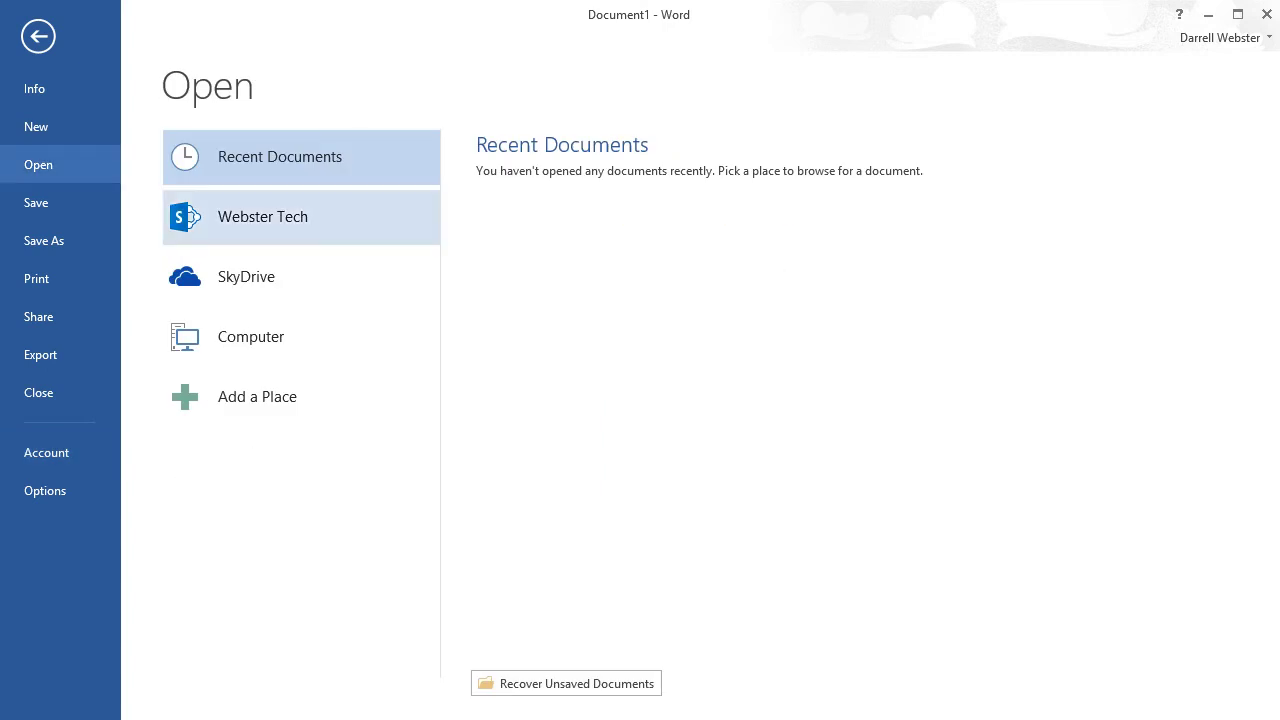
left_click(262, 216)
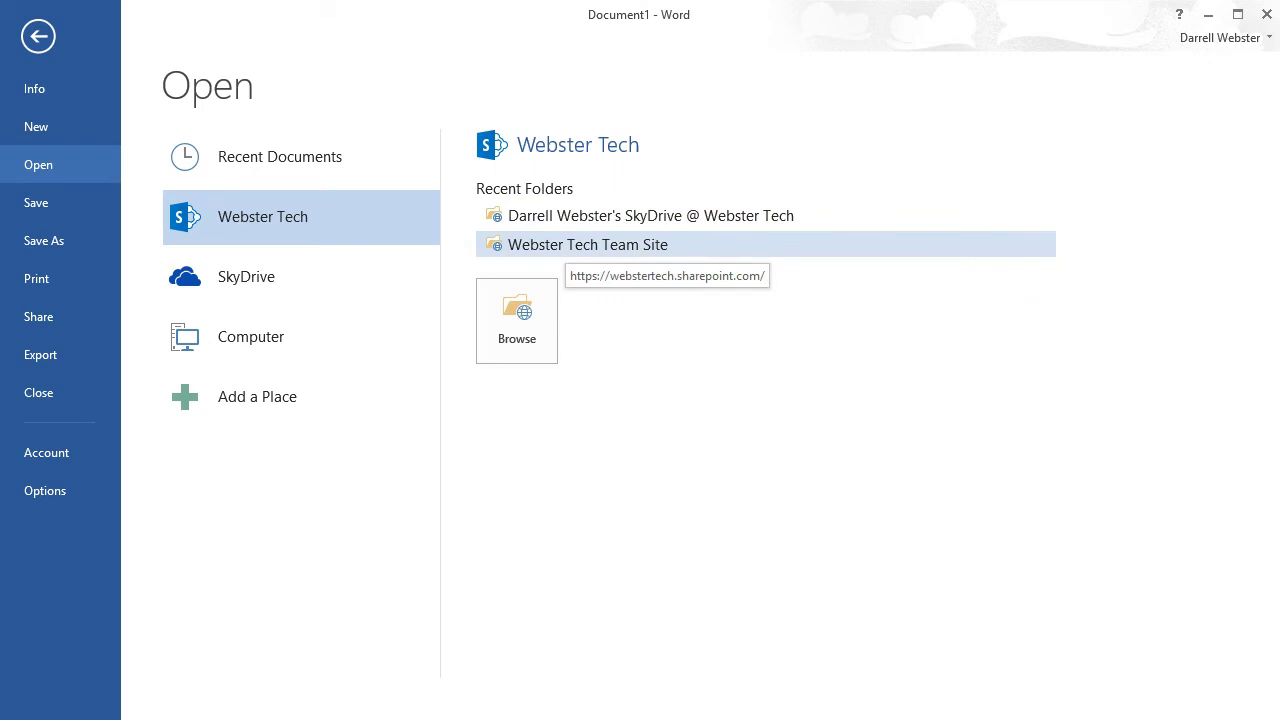
left_click(570, 248)
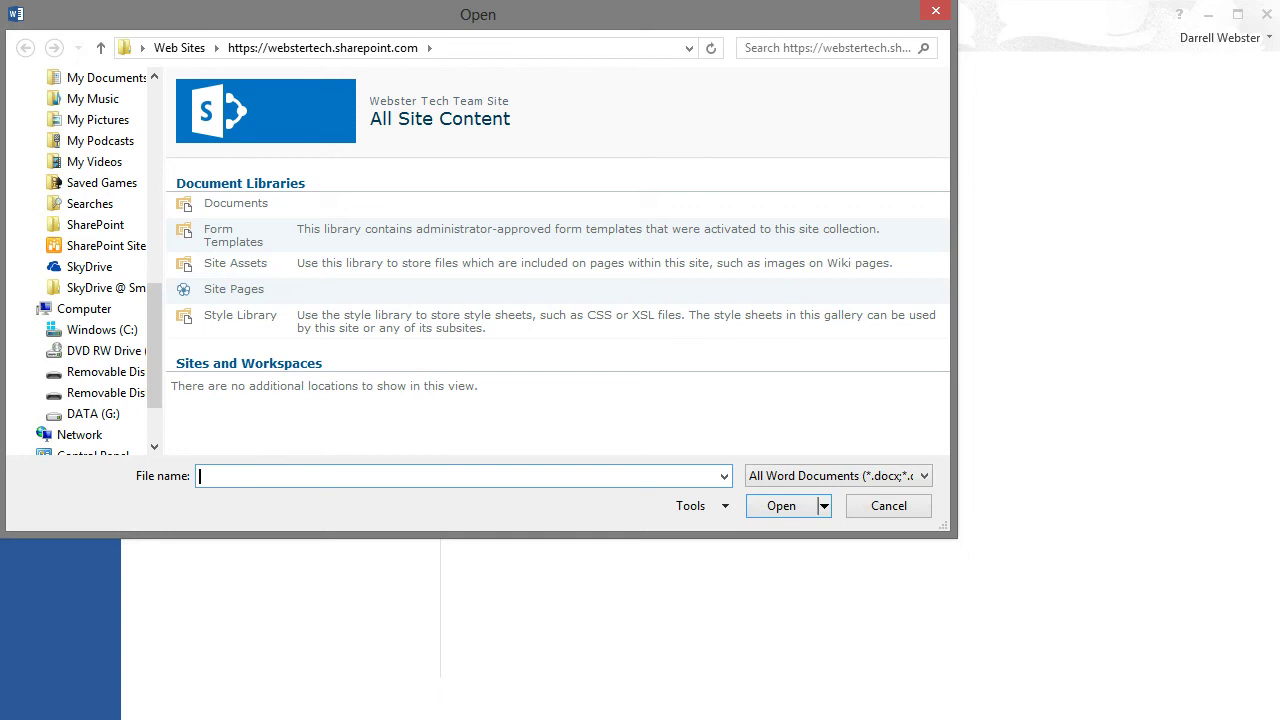
key("Escape")
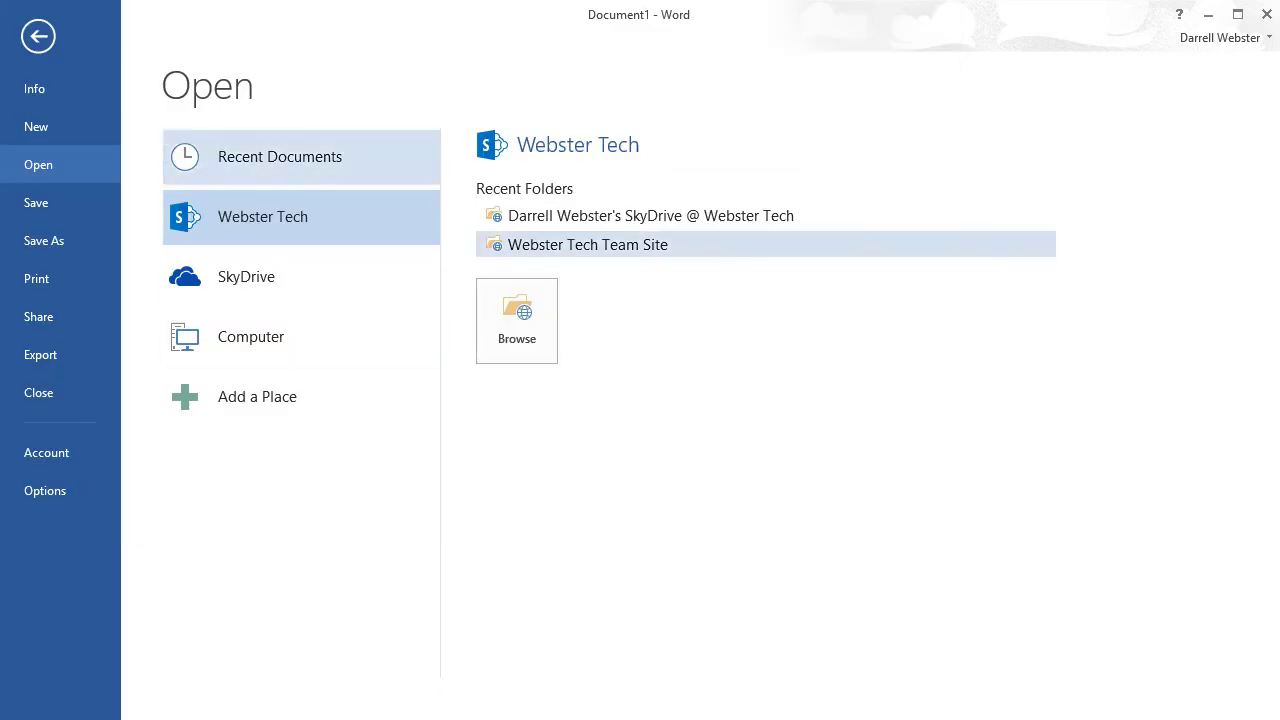
left_click(46, 452)
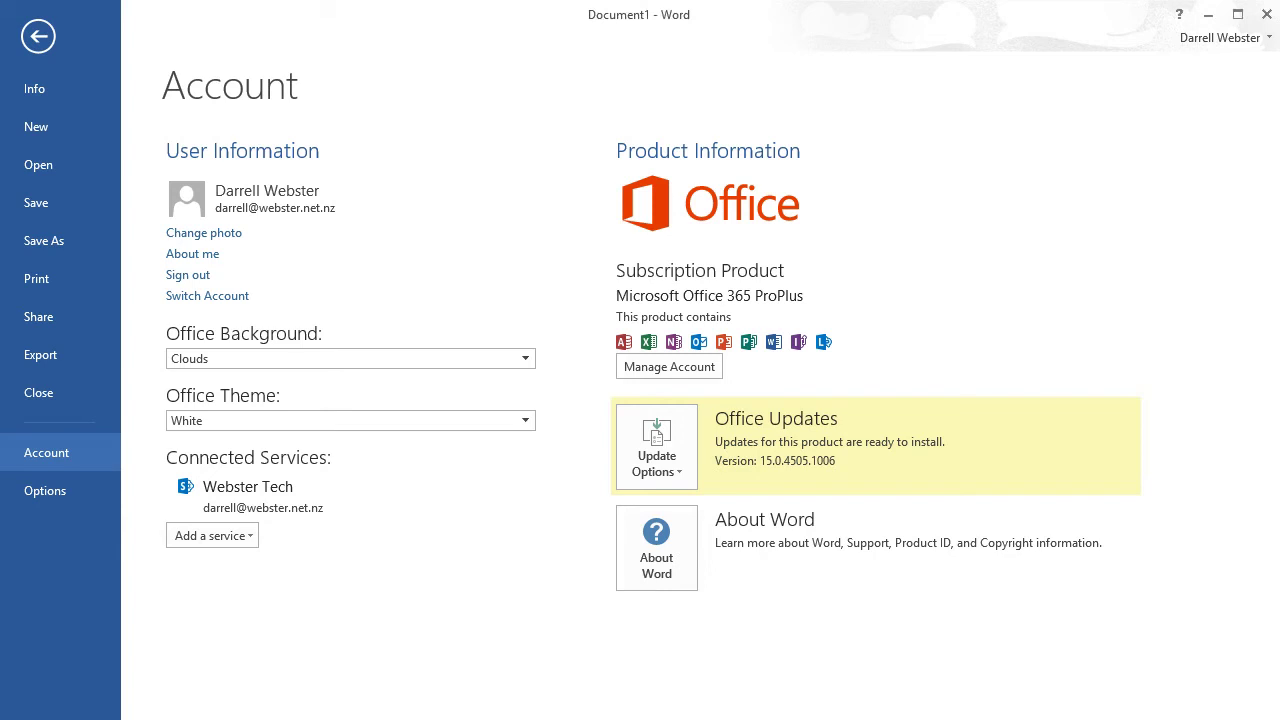
Step: Add SkyDrive as a storage service and sign in with the account's e-mail and password
left_click(212, 535)
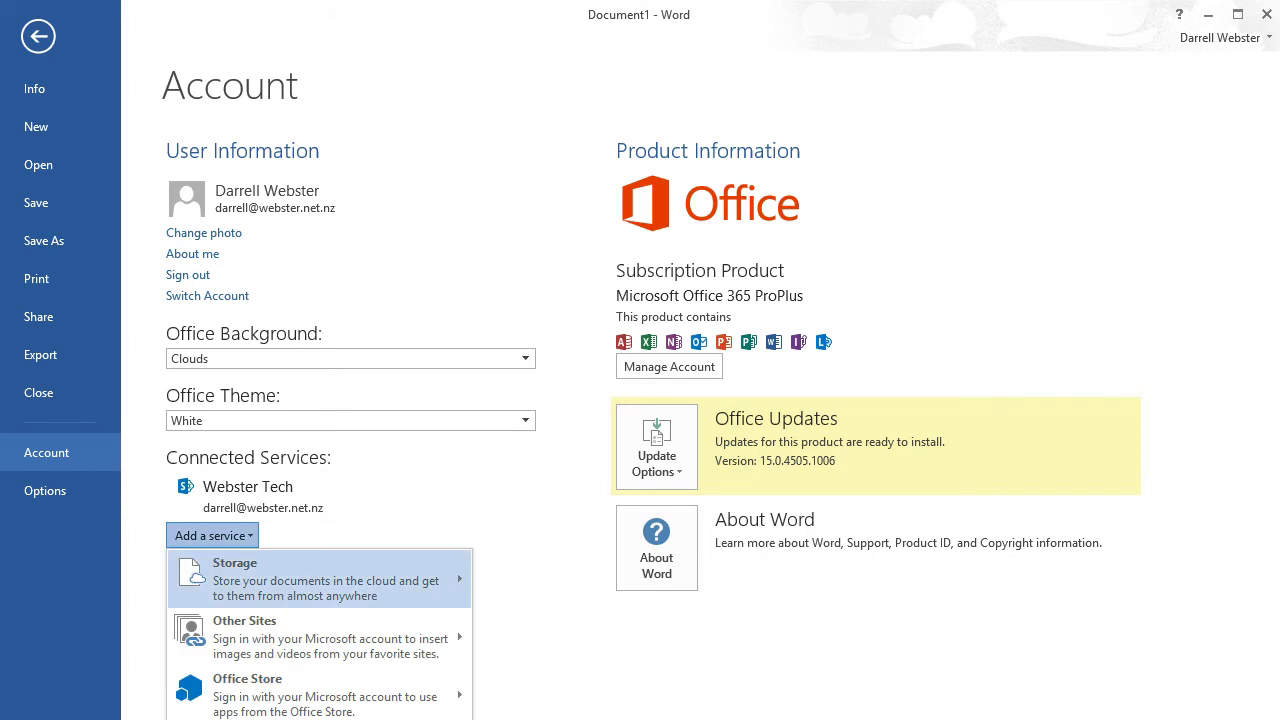
mouse_move(320, 579)
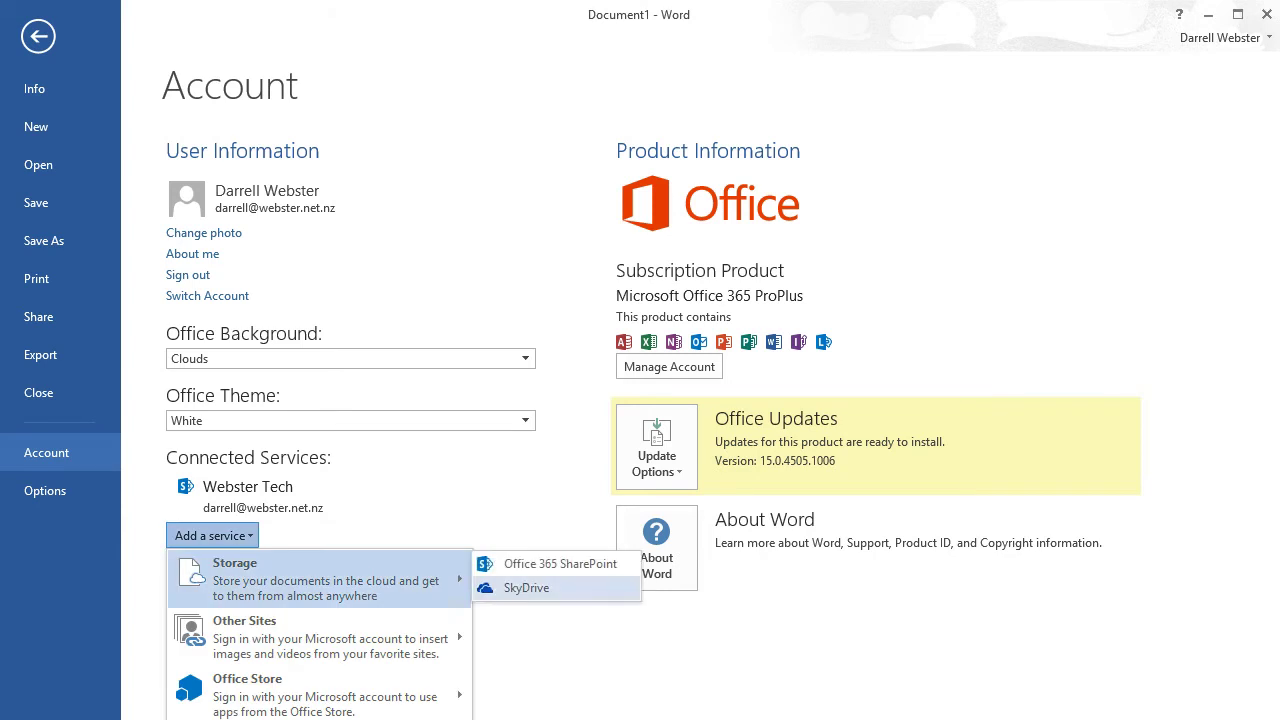
left_click(540, 588)
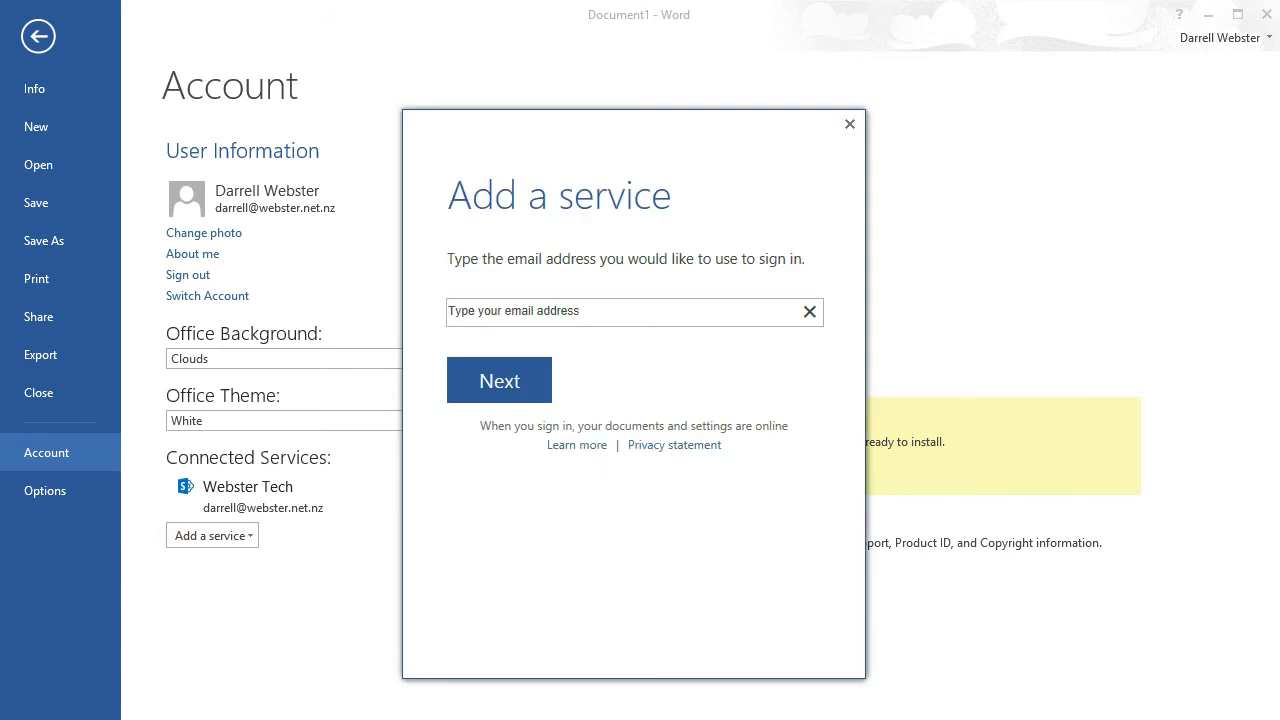
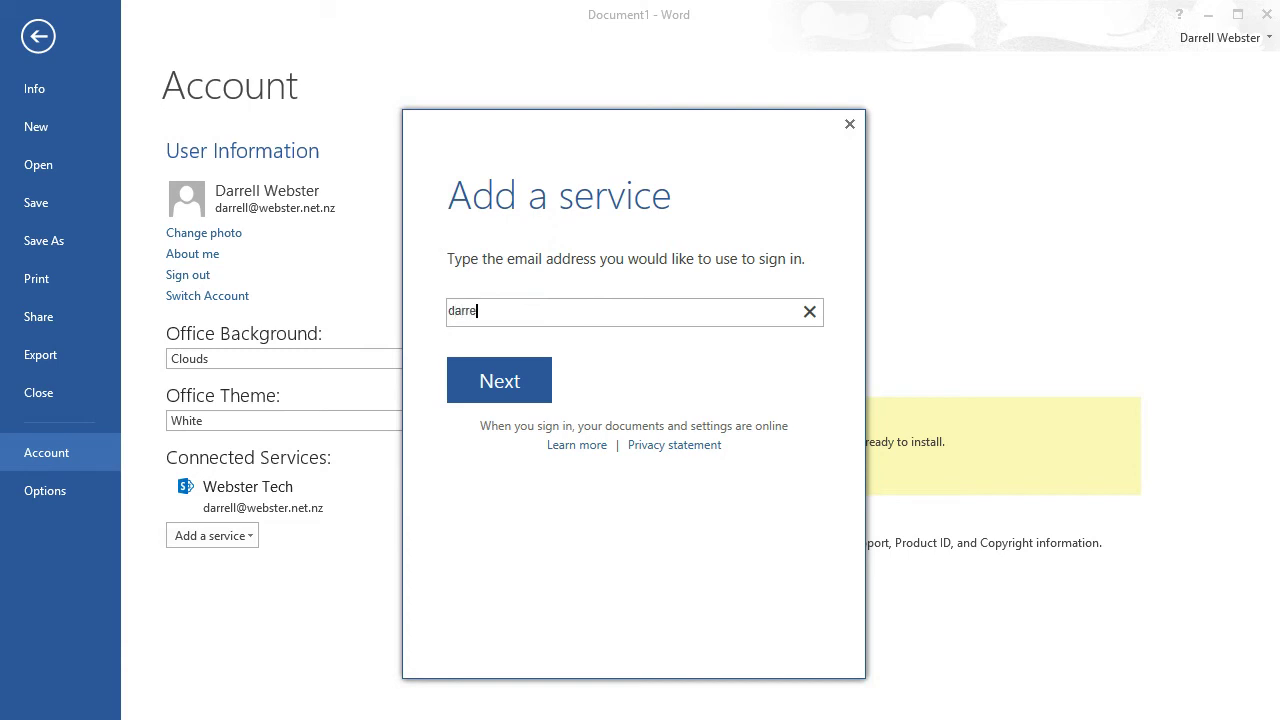
key("Return")
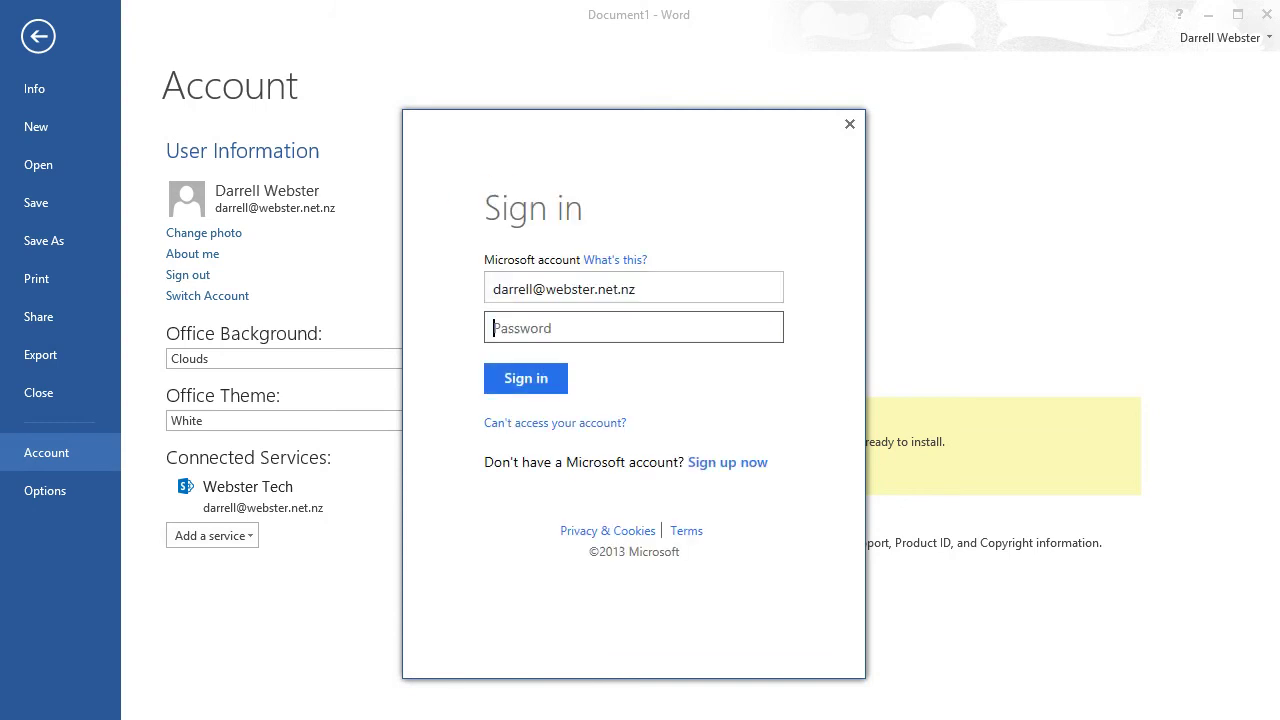
type("••••••")
key("Tab")
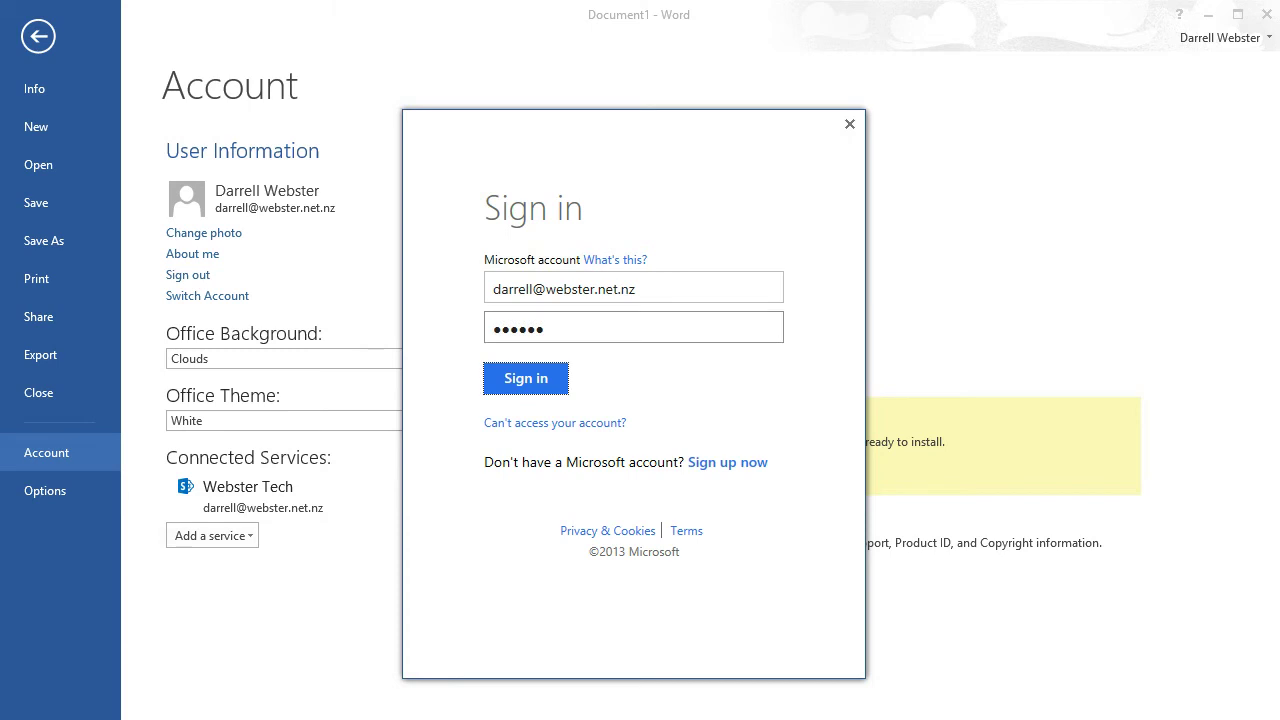
key("Return")
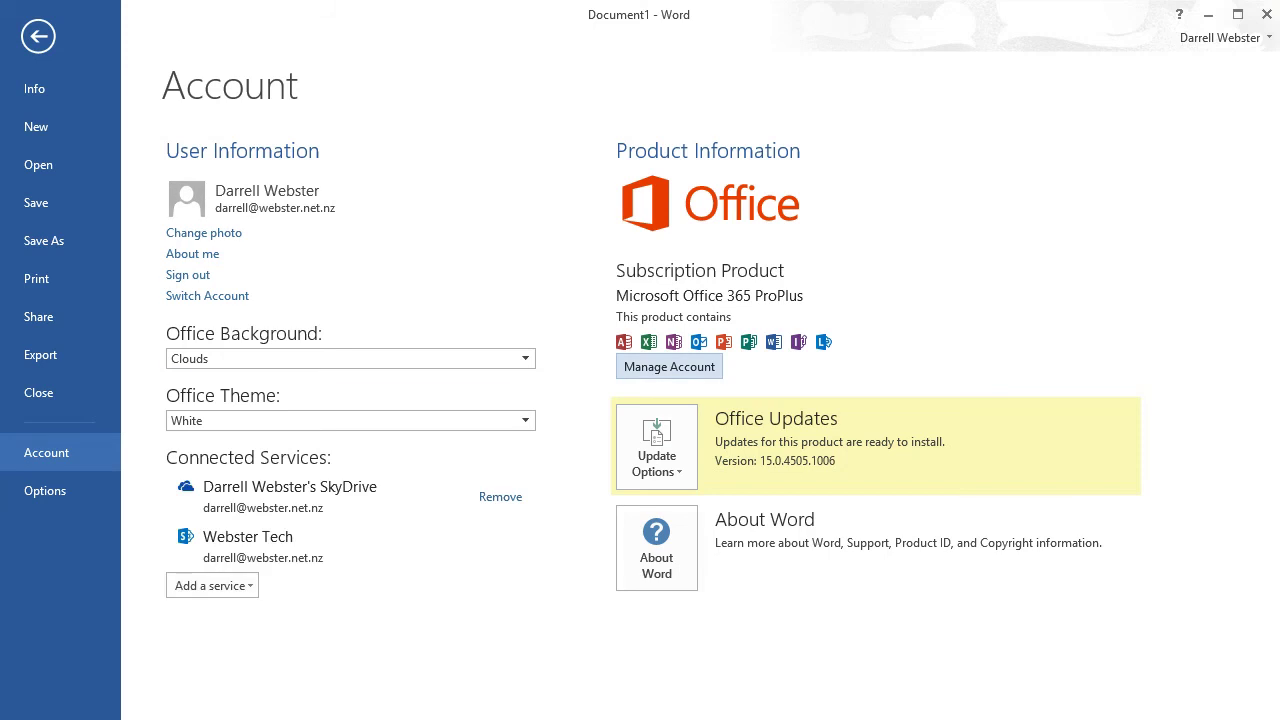
left_click(38, 164)
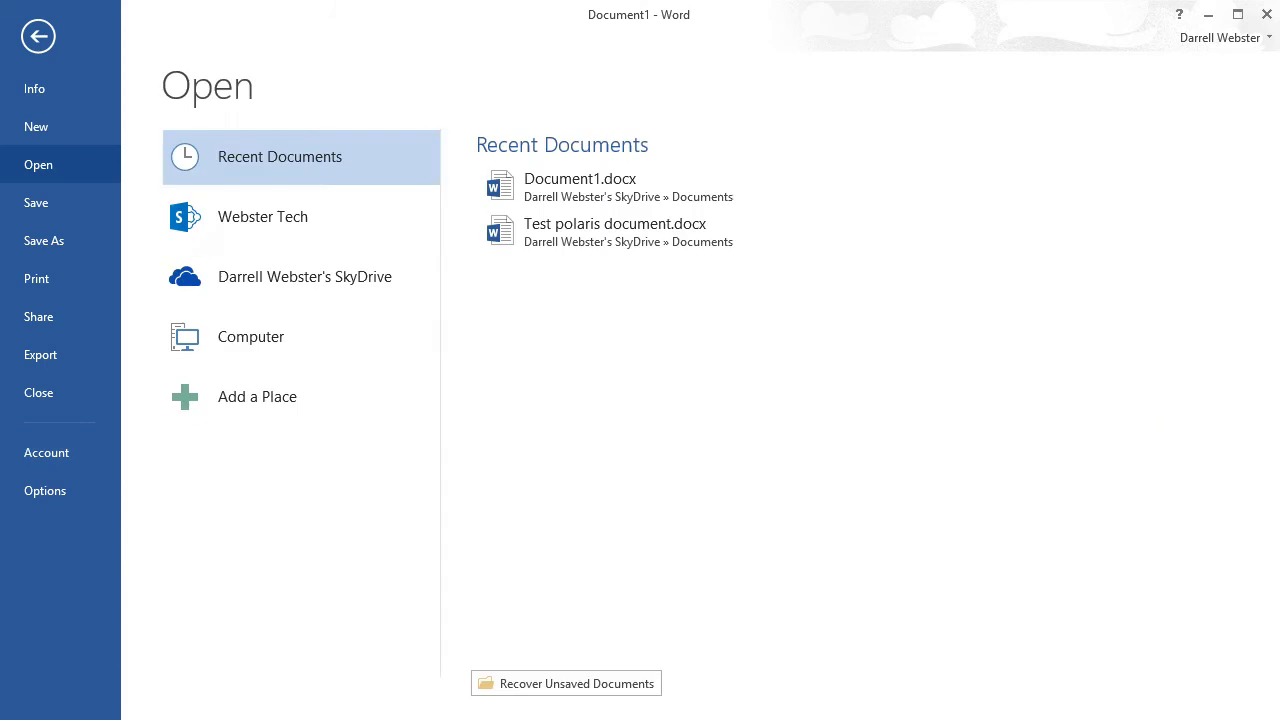
left_click(305, 277)
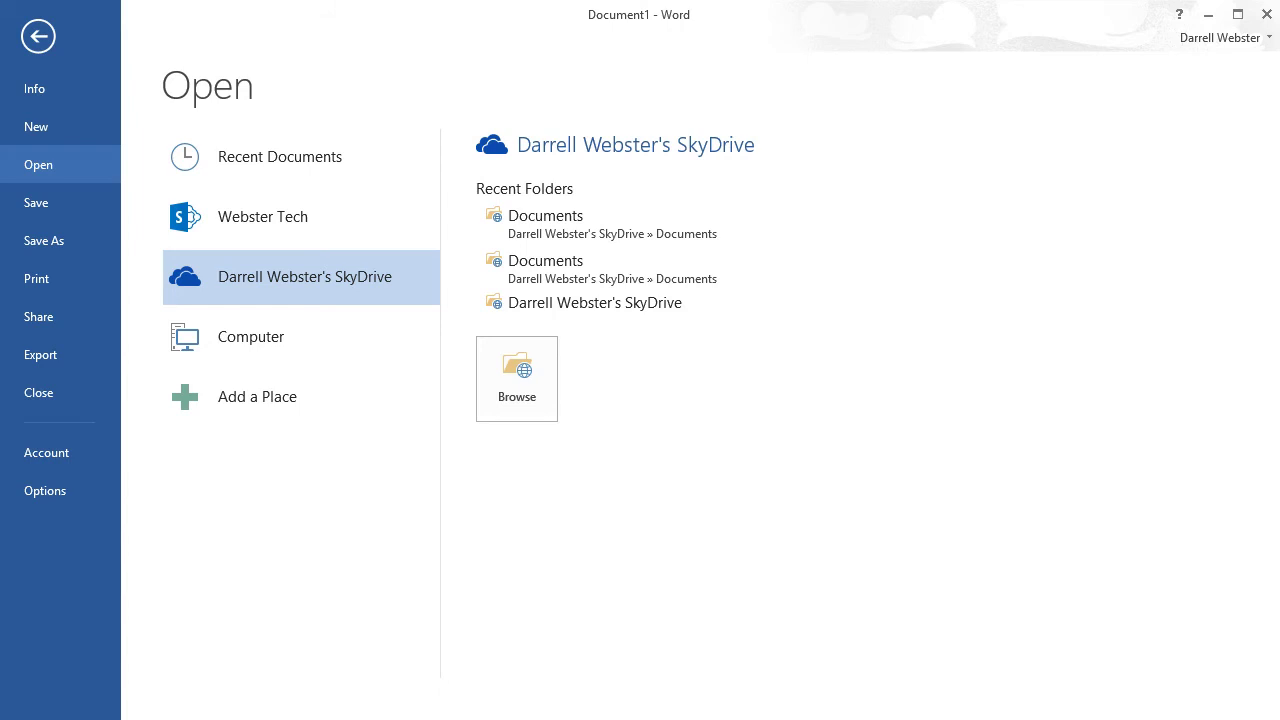
left_click(594, 302)
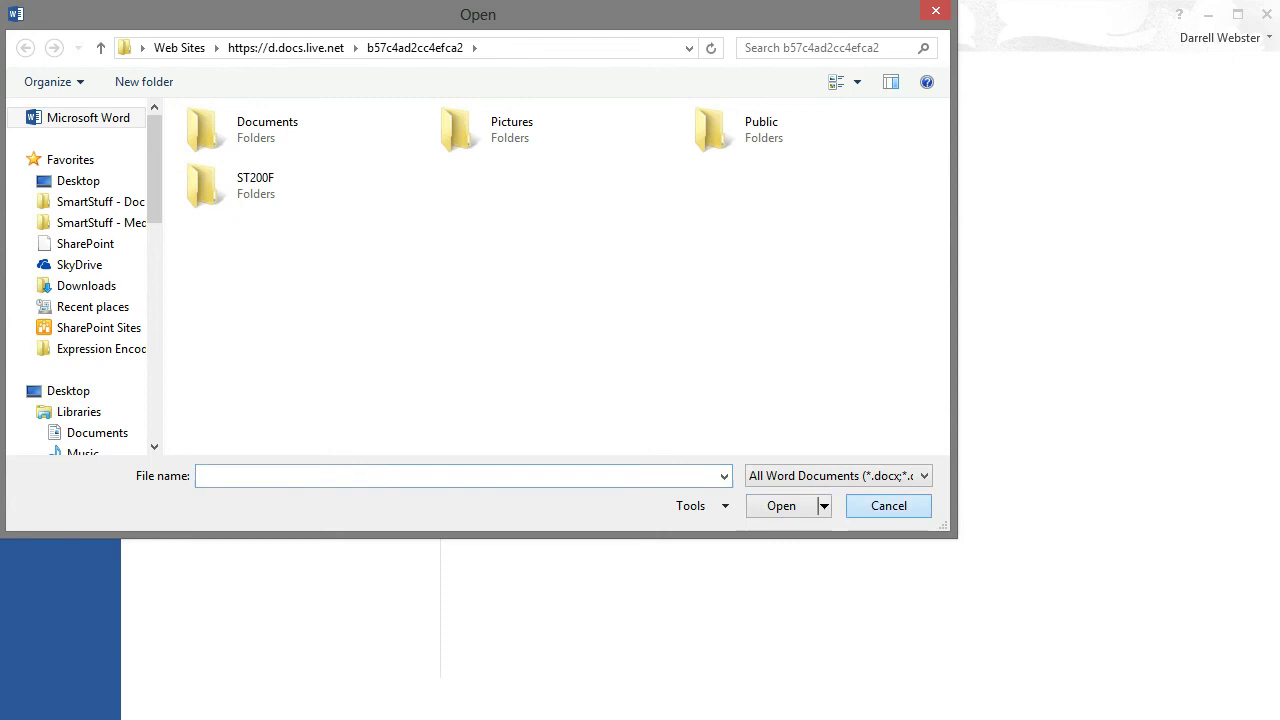
key("Escape")
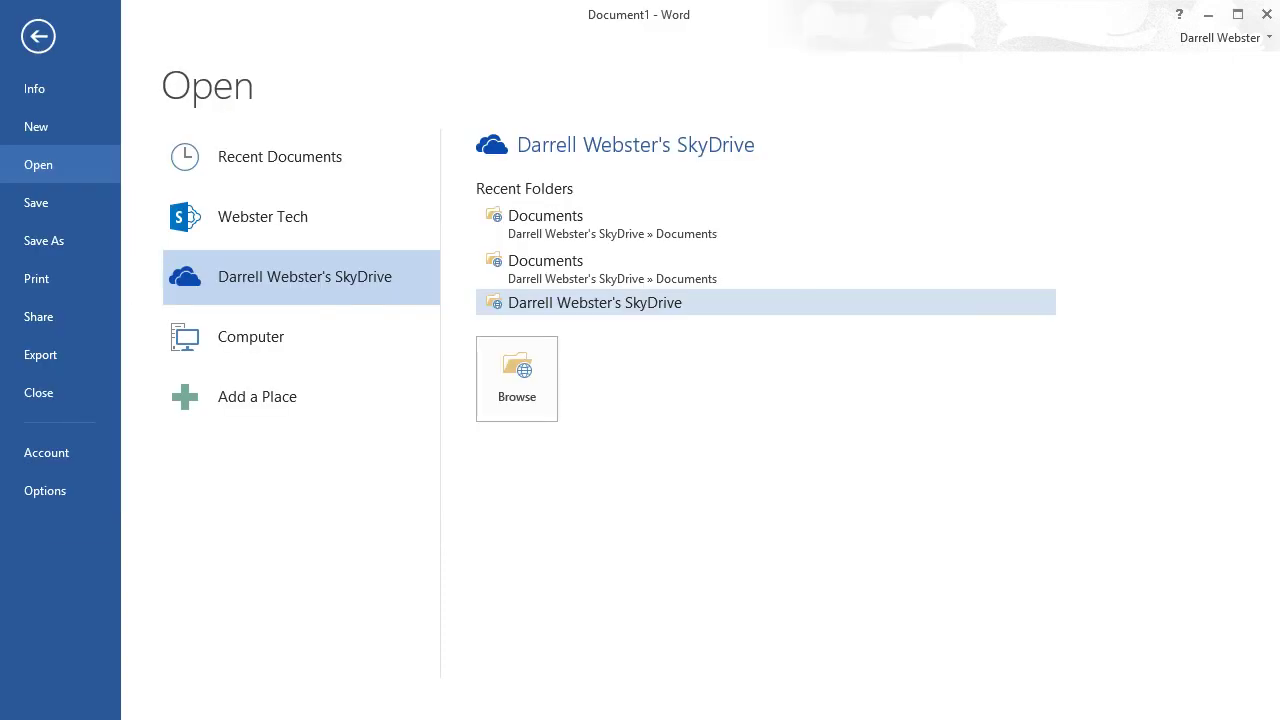
left_click(46, 452)
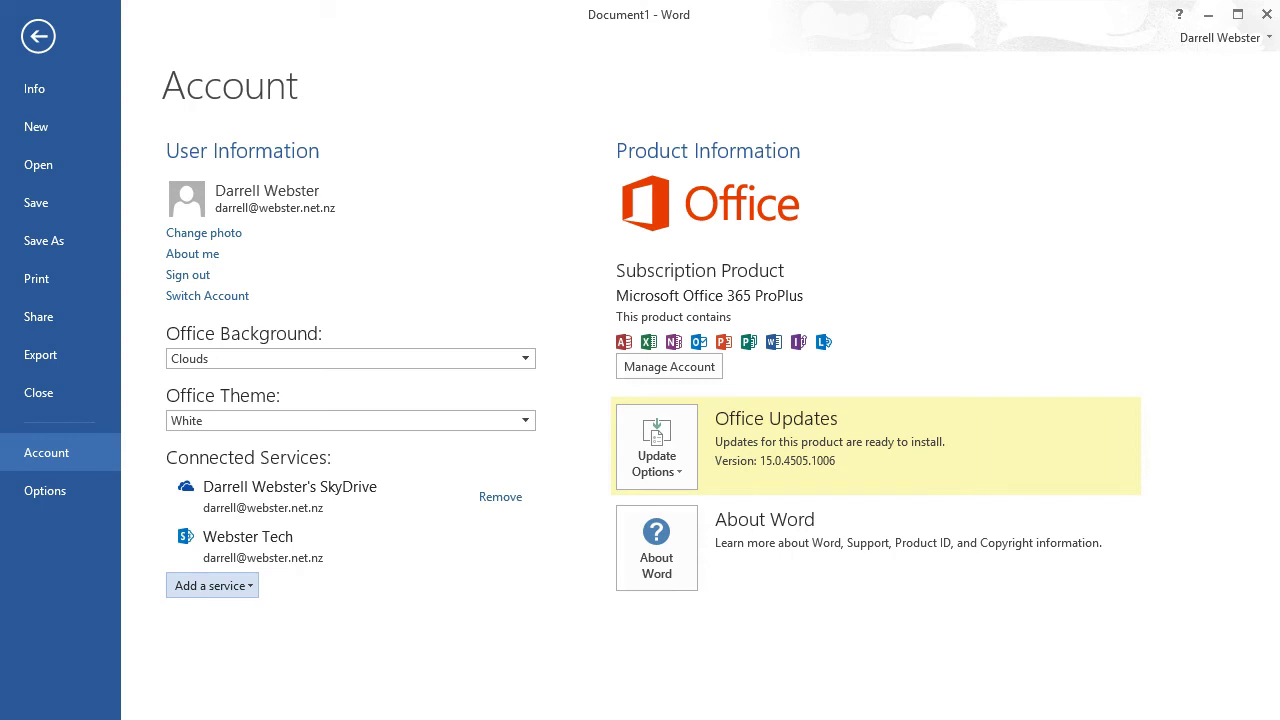
left_click(212, 585)
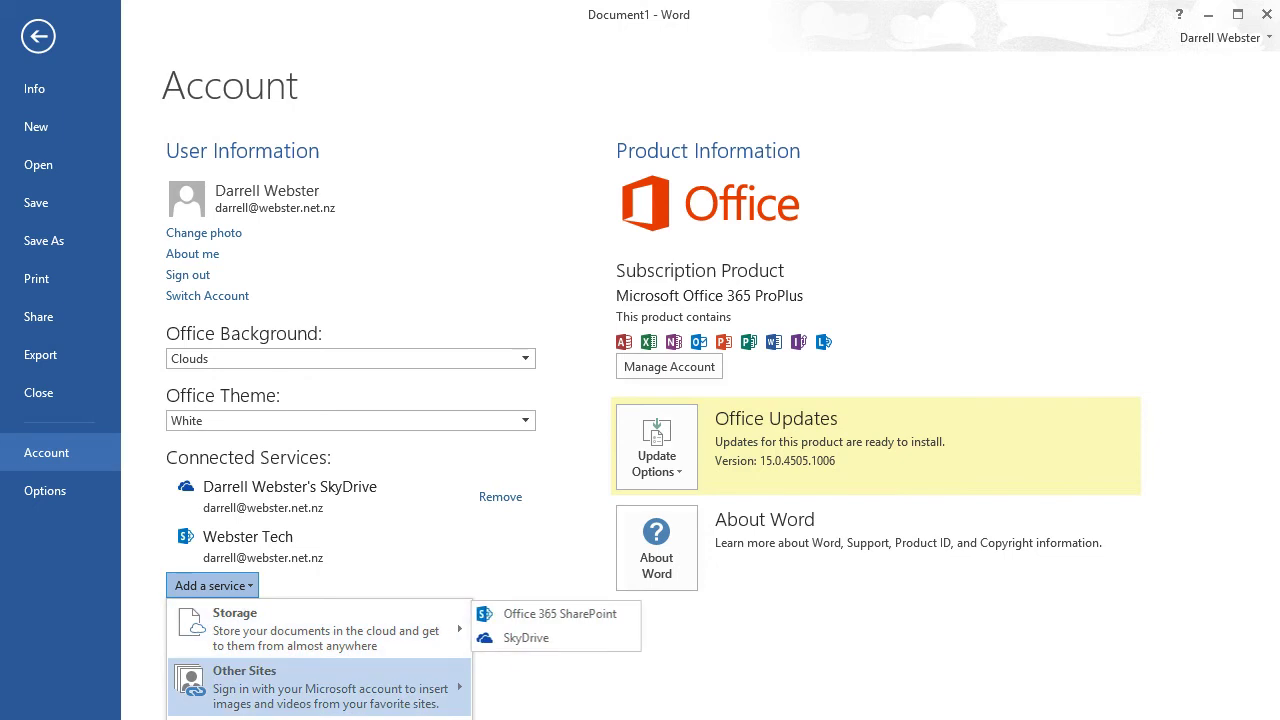
Step: Add an images service through a Microsoft account, signing in with the account e-mail and password
mouse_move(300, 687)
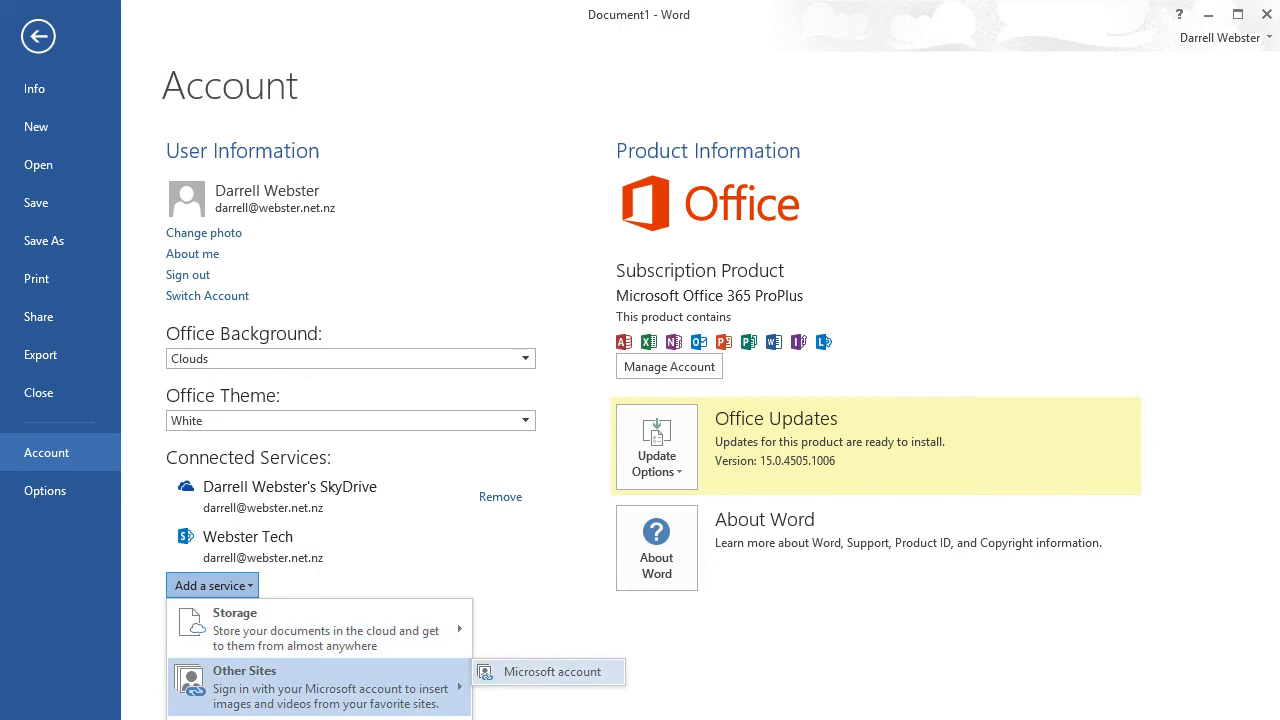
left_click(552, 671)
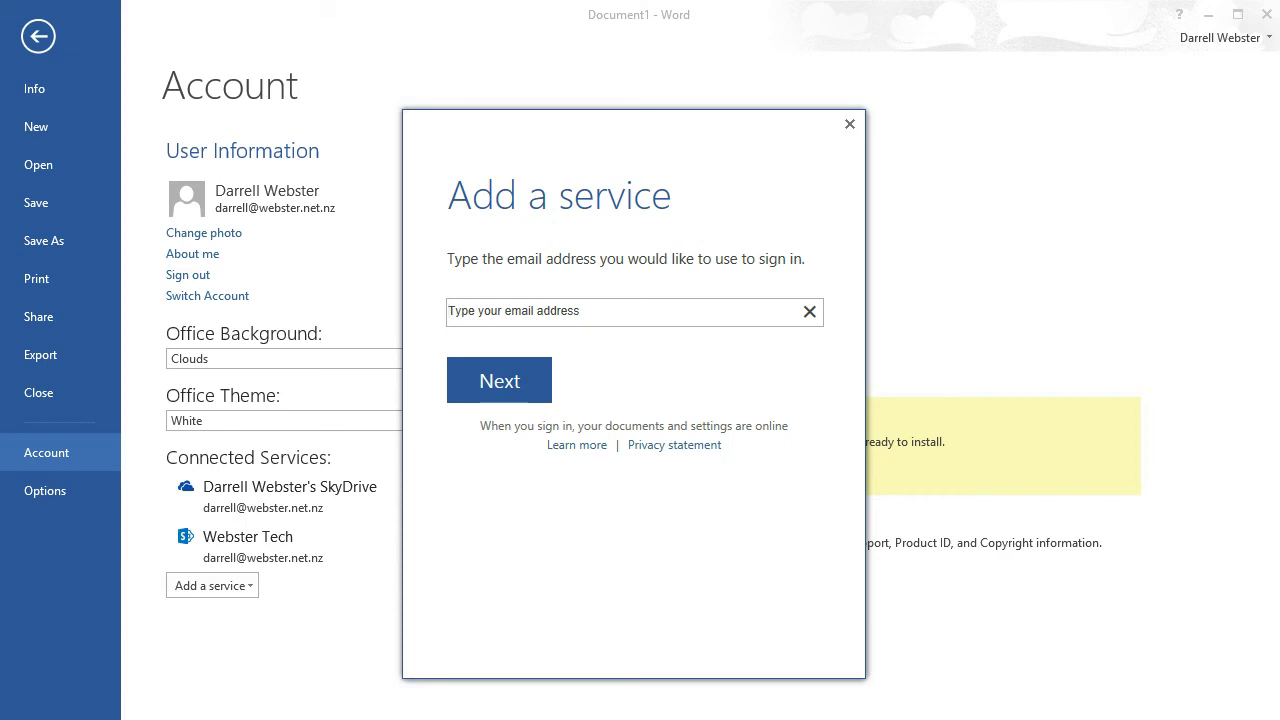
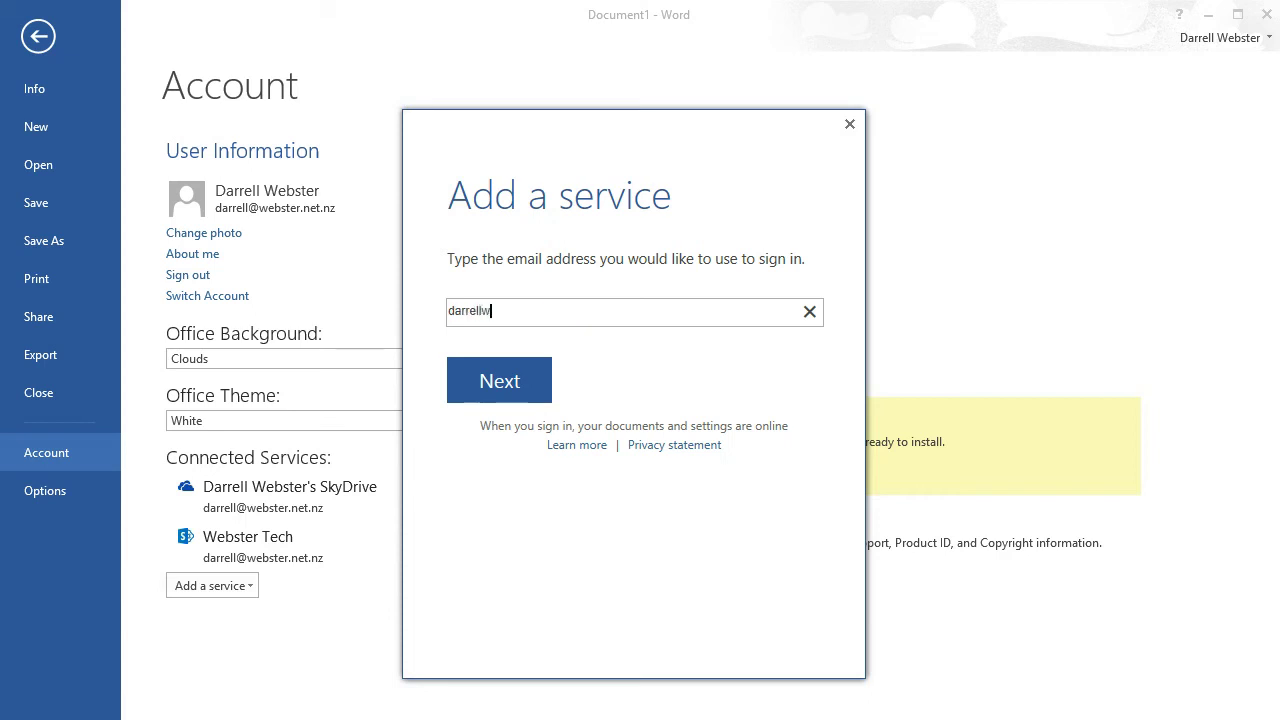
key("Return")
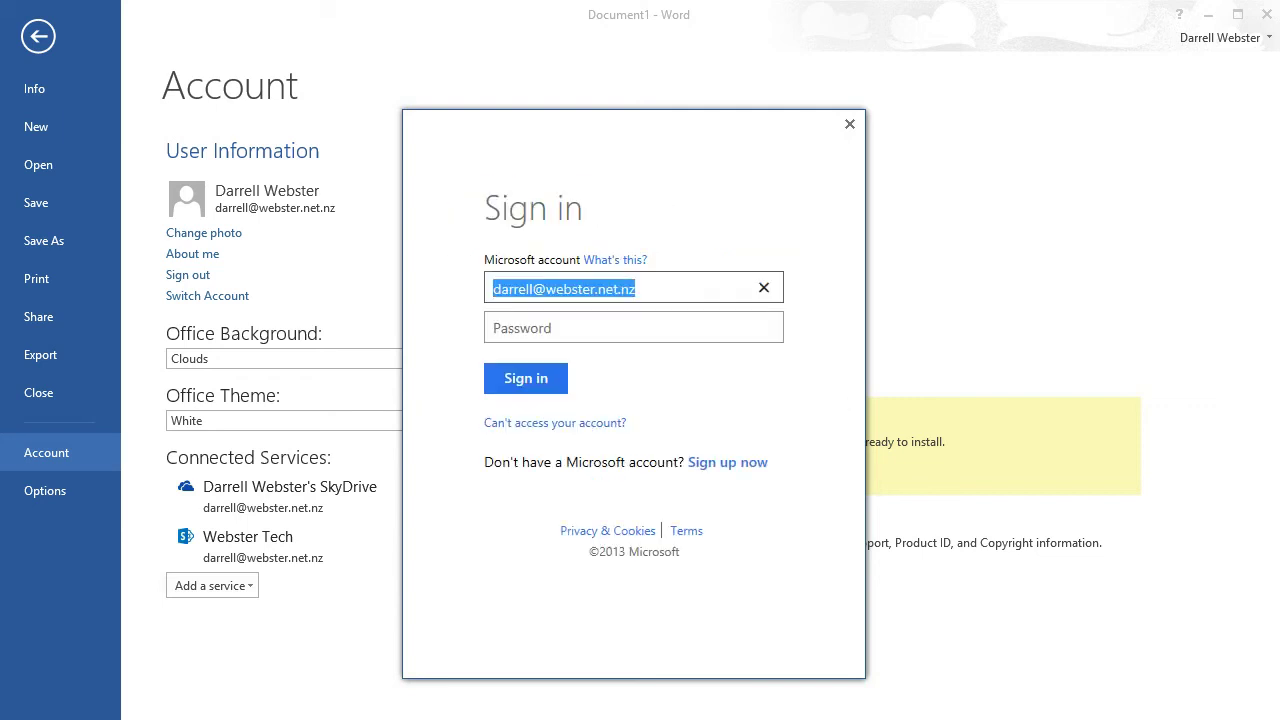
left_click(633, 327)
type("••••••")
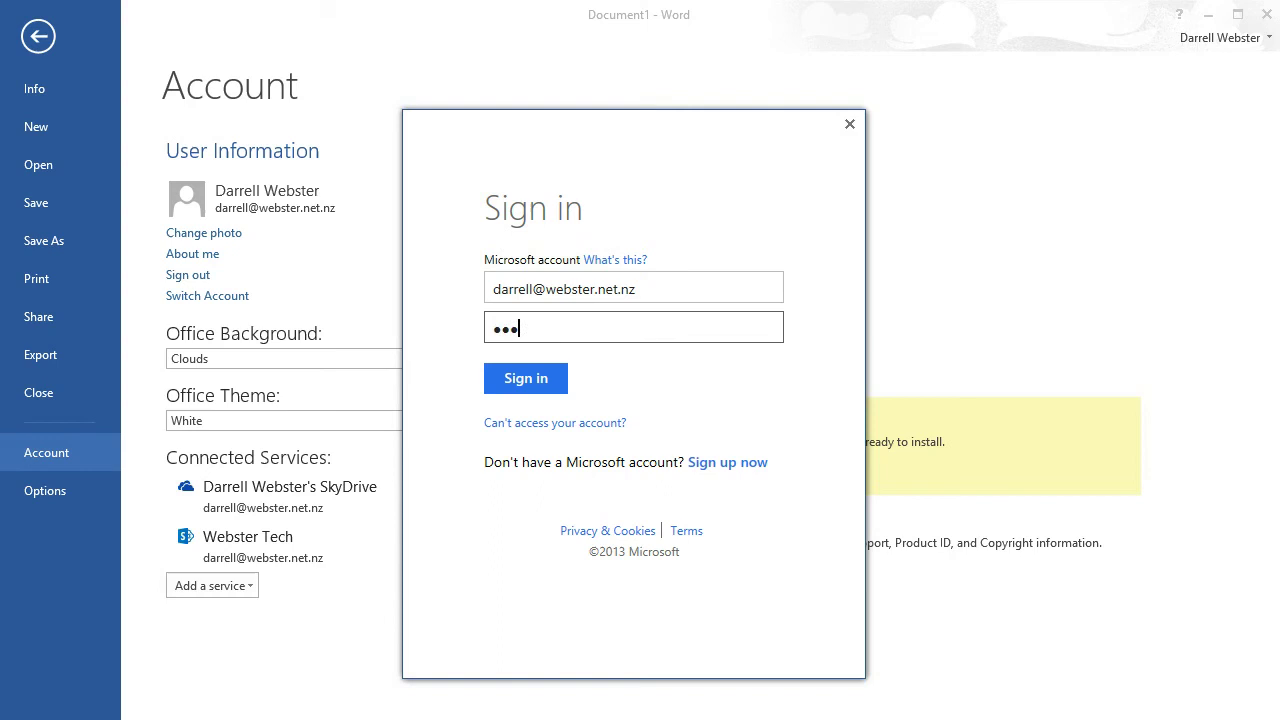
key("Tab")
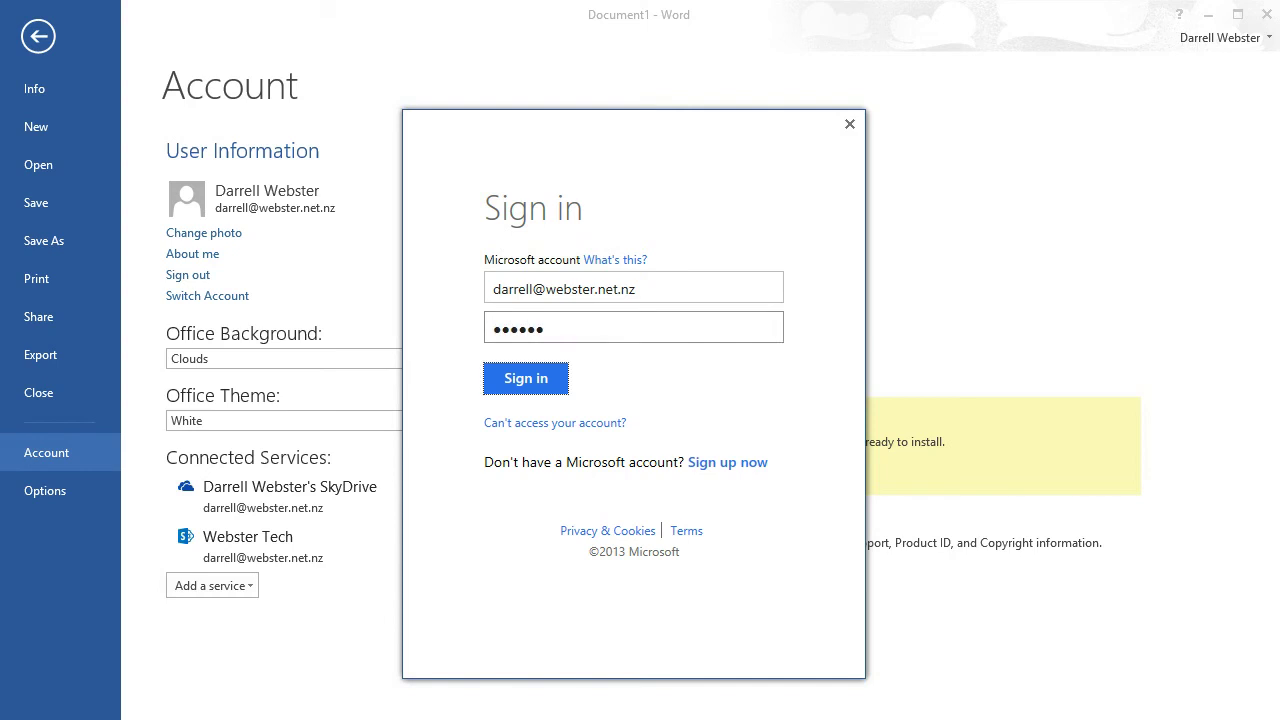
key("Return")
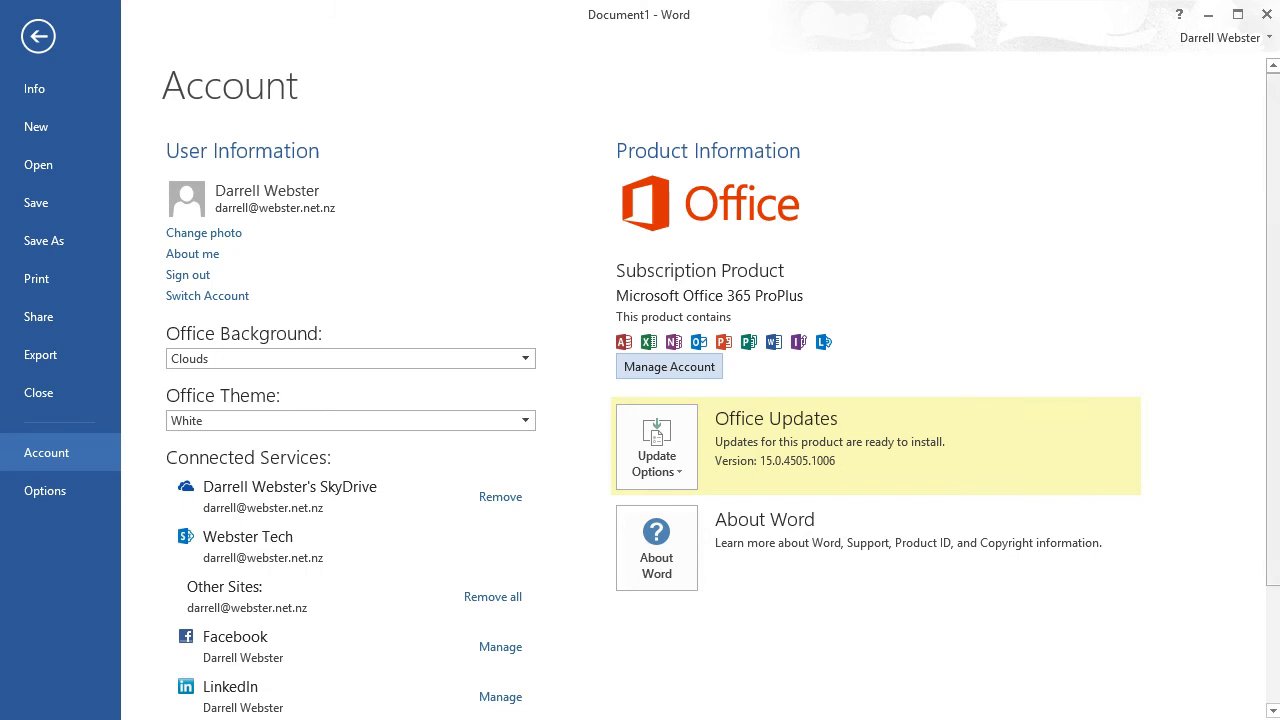
Step: Scroll down the Account page toward the Manage Account link
scroll(640, 387, "down", 3)
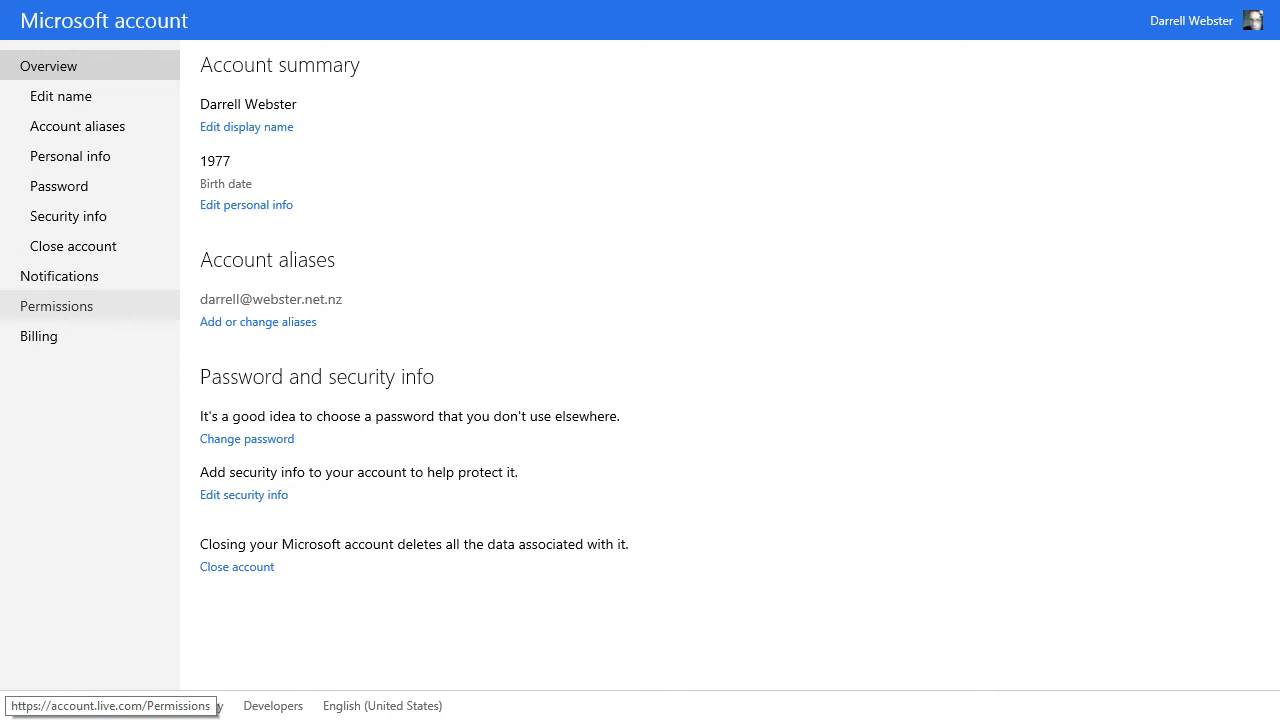
Step: Review the account website's Permissions, linked accounts, Apps and Services, and Manage accounts pages
left_click(56, 306)
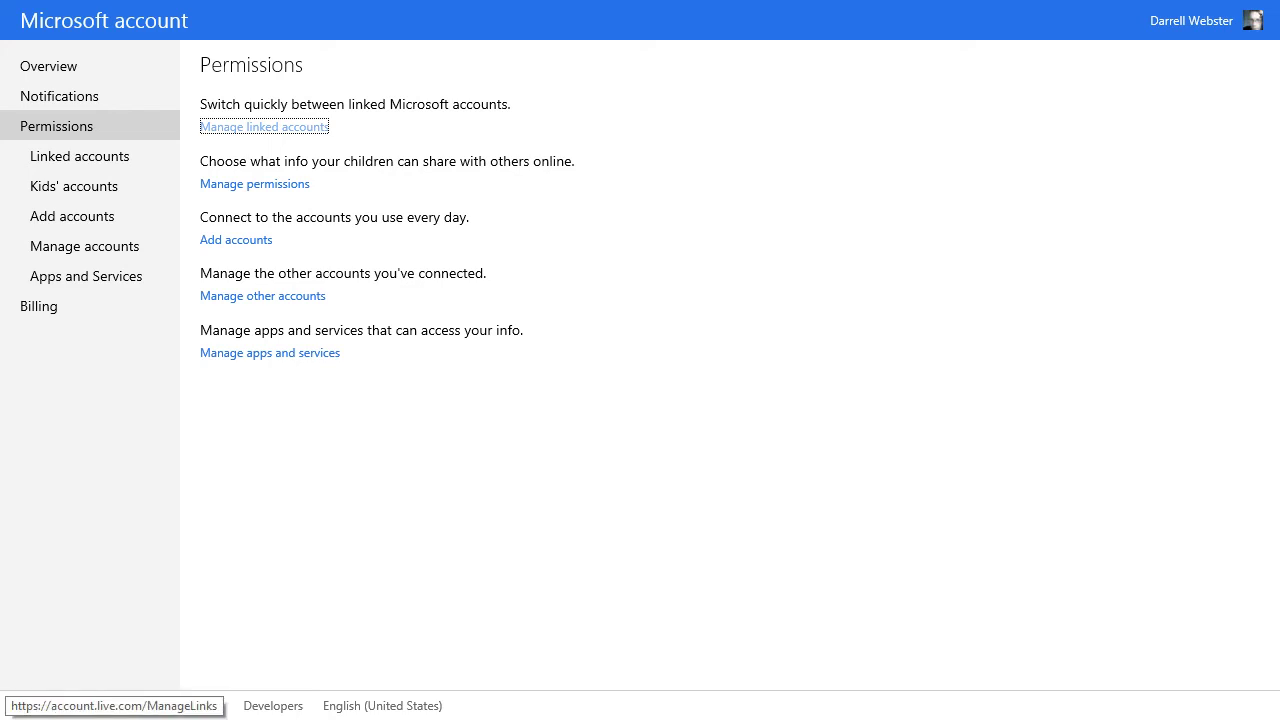
key("Return")
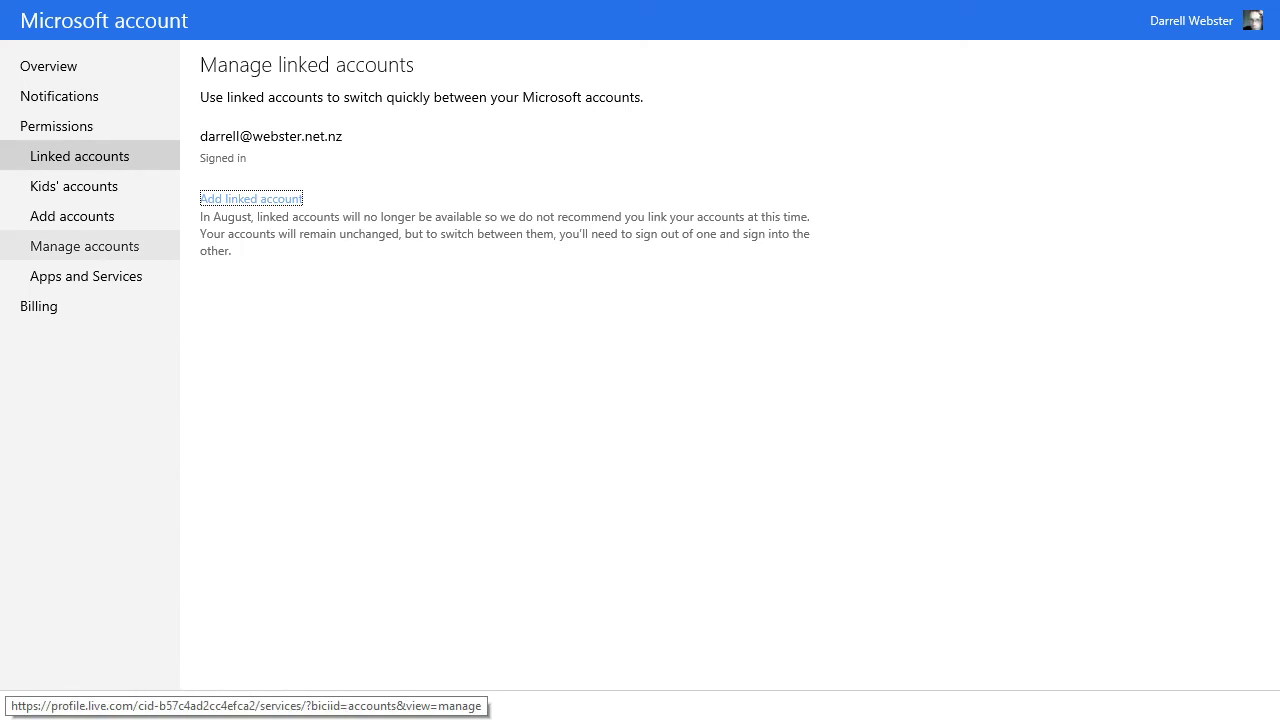
left_click(86, 276)
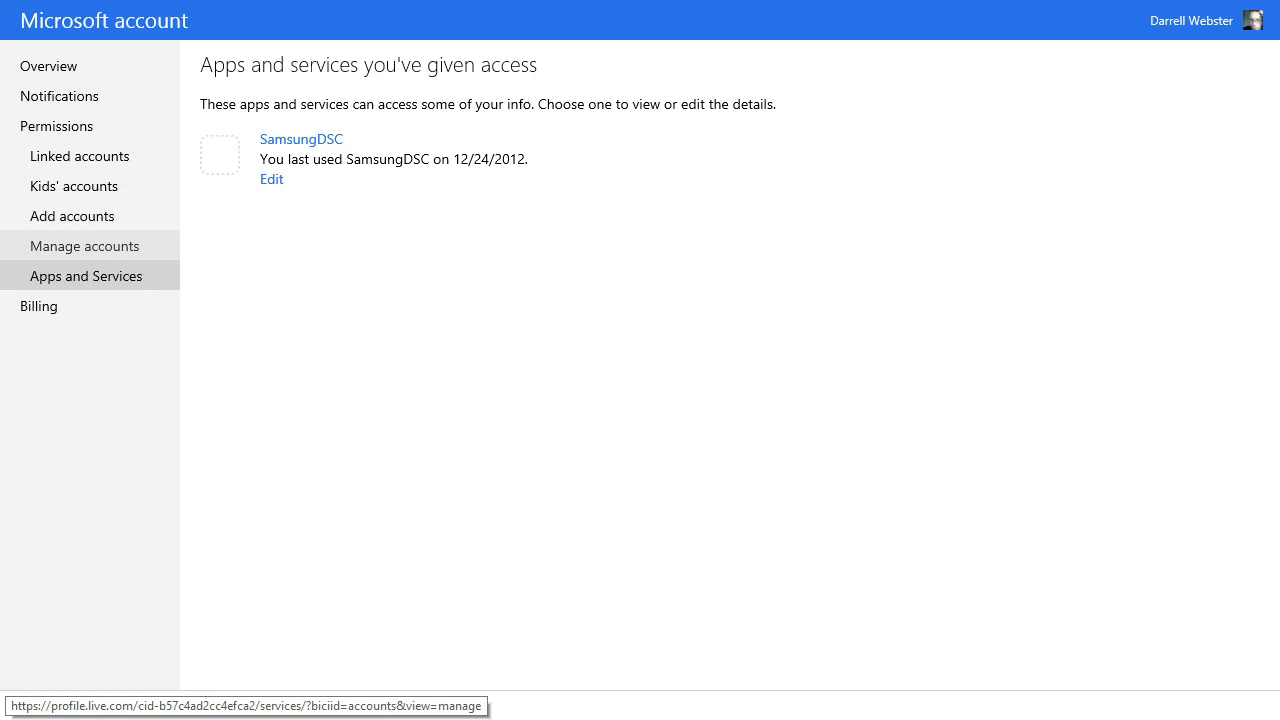
left_click(85, 246)
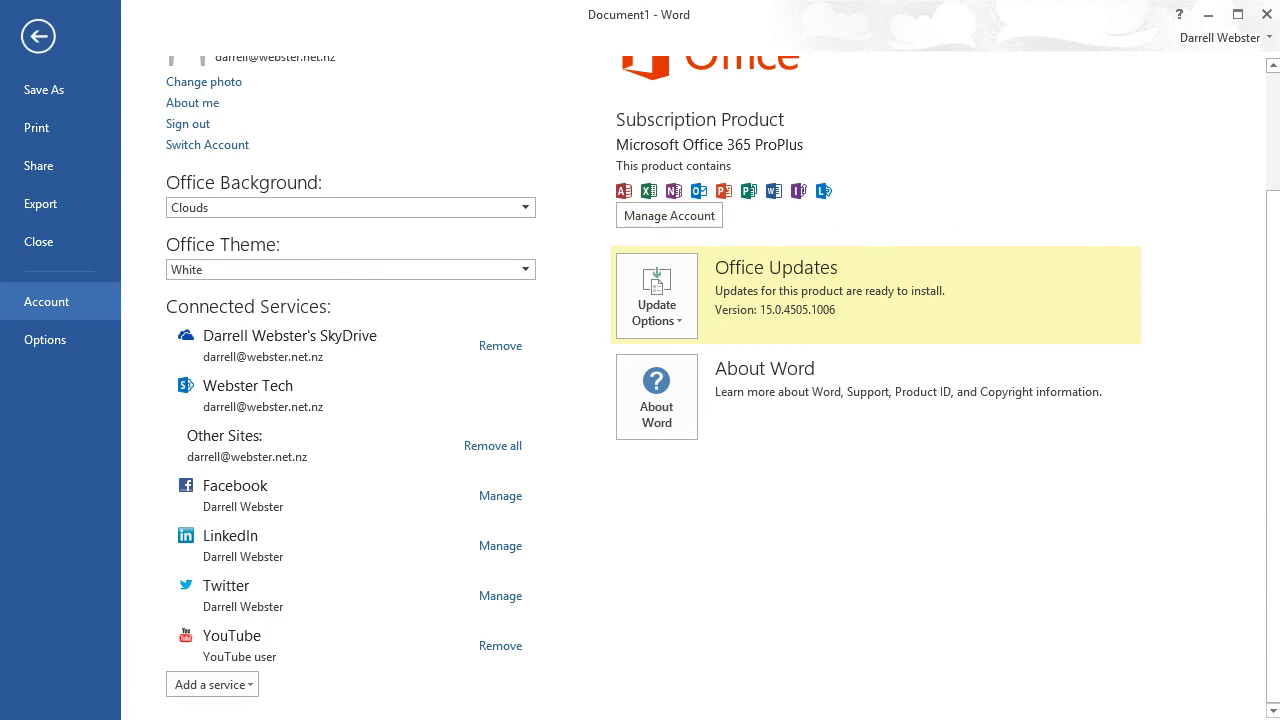
scroll(640, 380, "up", 3)
Step: Show the Webster Tech site's recent folders on the Open page, then return to Account
left_click(45, 164)
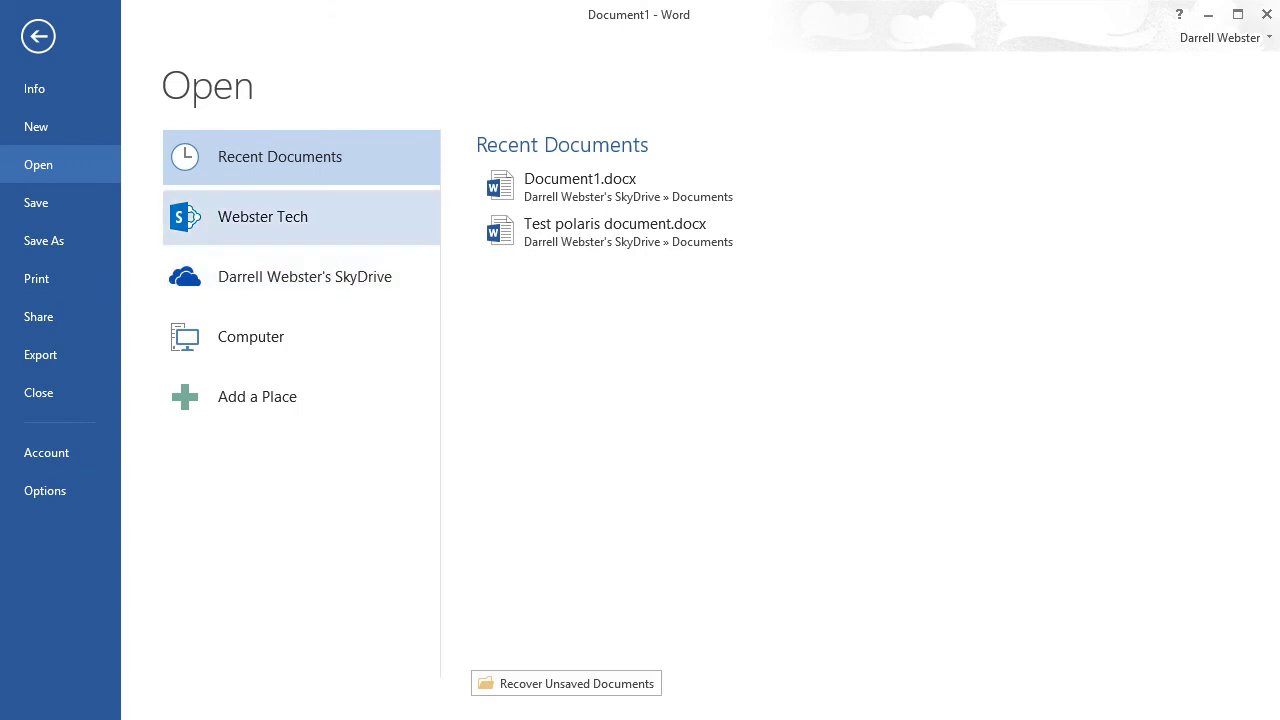
left_click(262, 216)
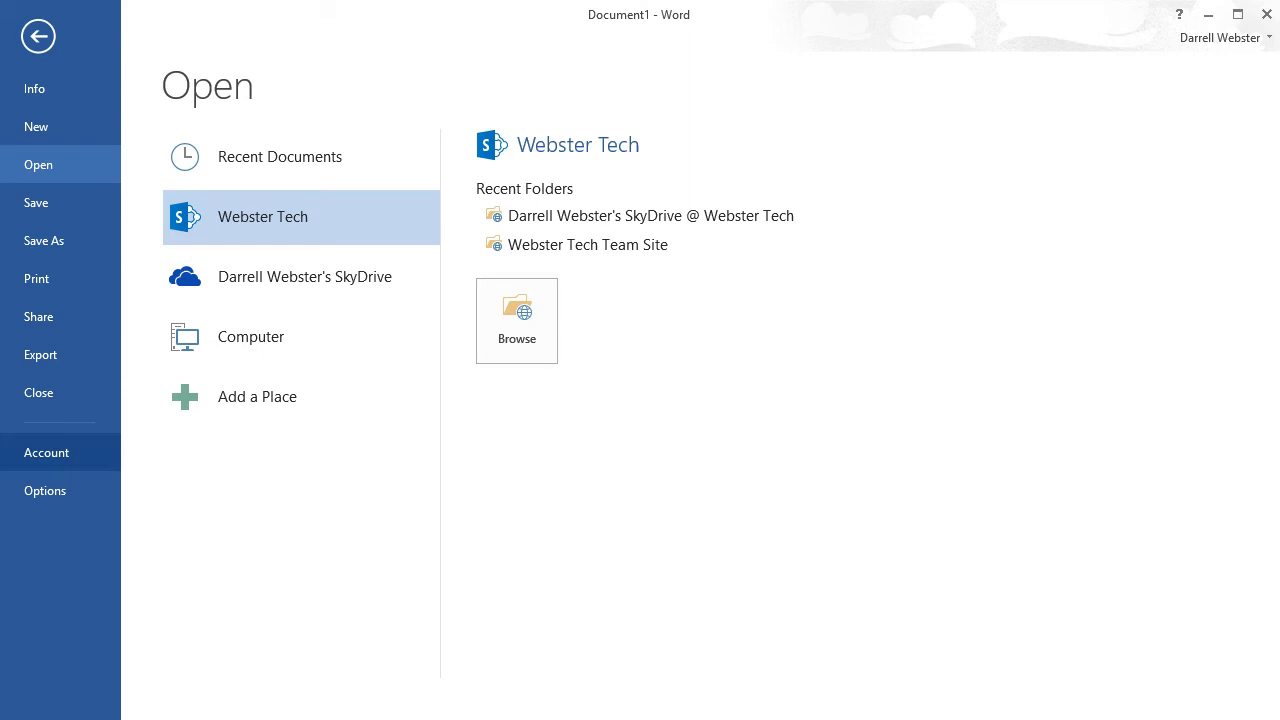
left_click(46, 452)
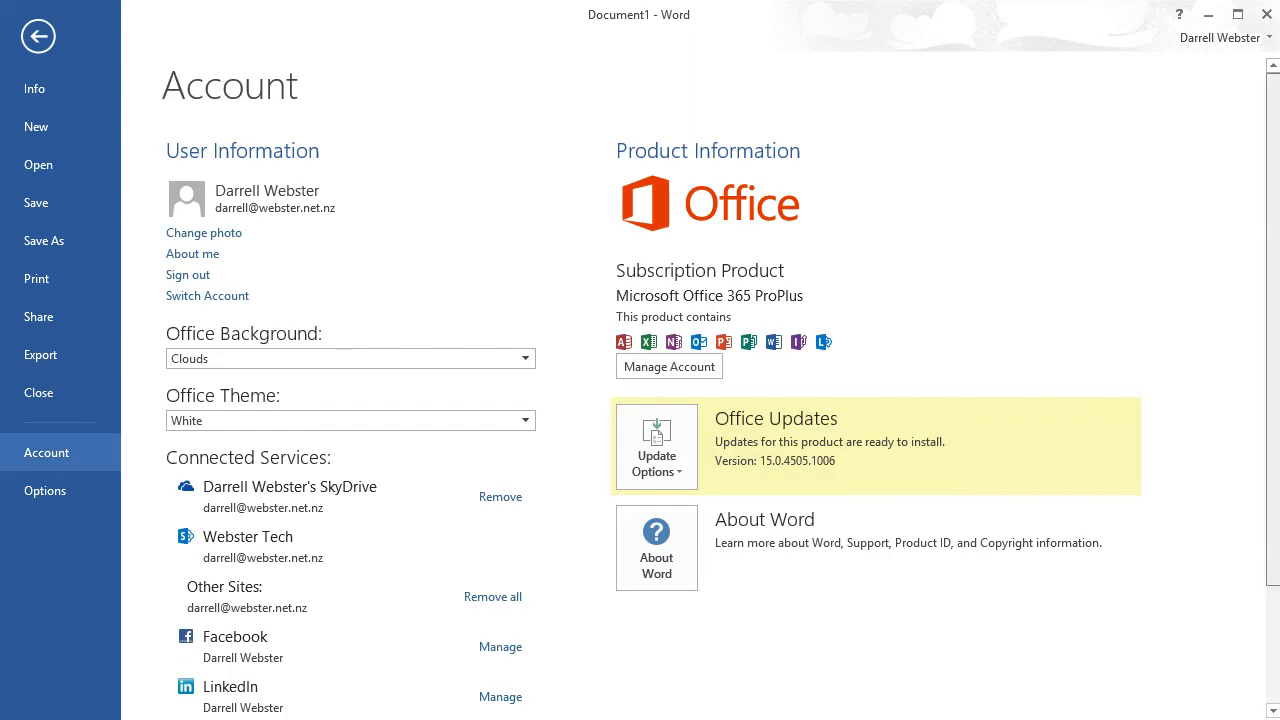
Step: From Account, choose Add a service and a service type to reach the e-mail prompt
scroll(640, 388, "down", 3)
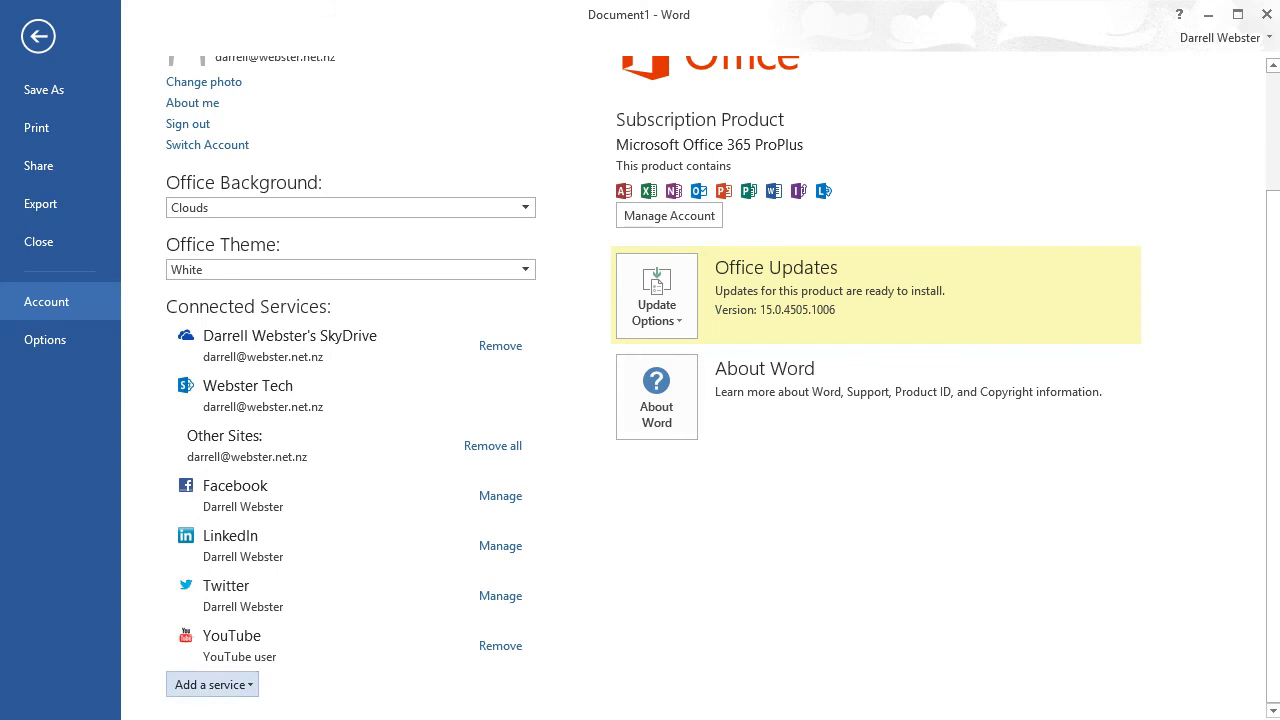
left_click(212, 684)
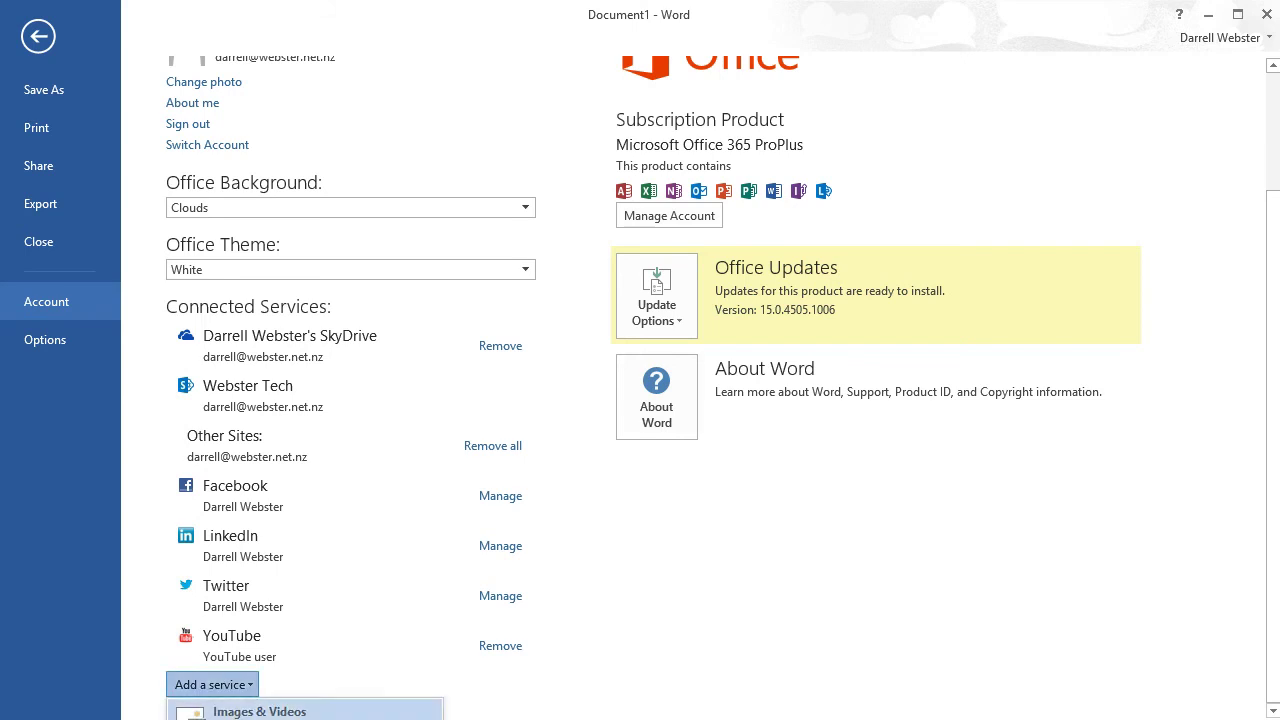
mouse_move(300, 711)
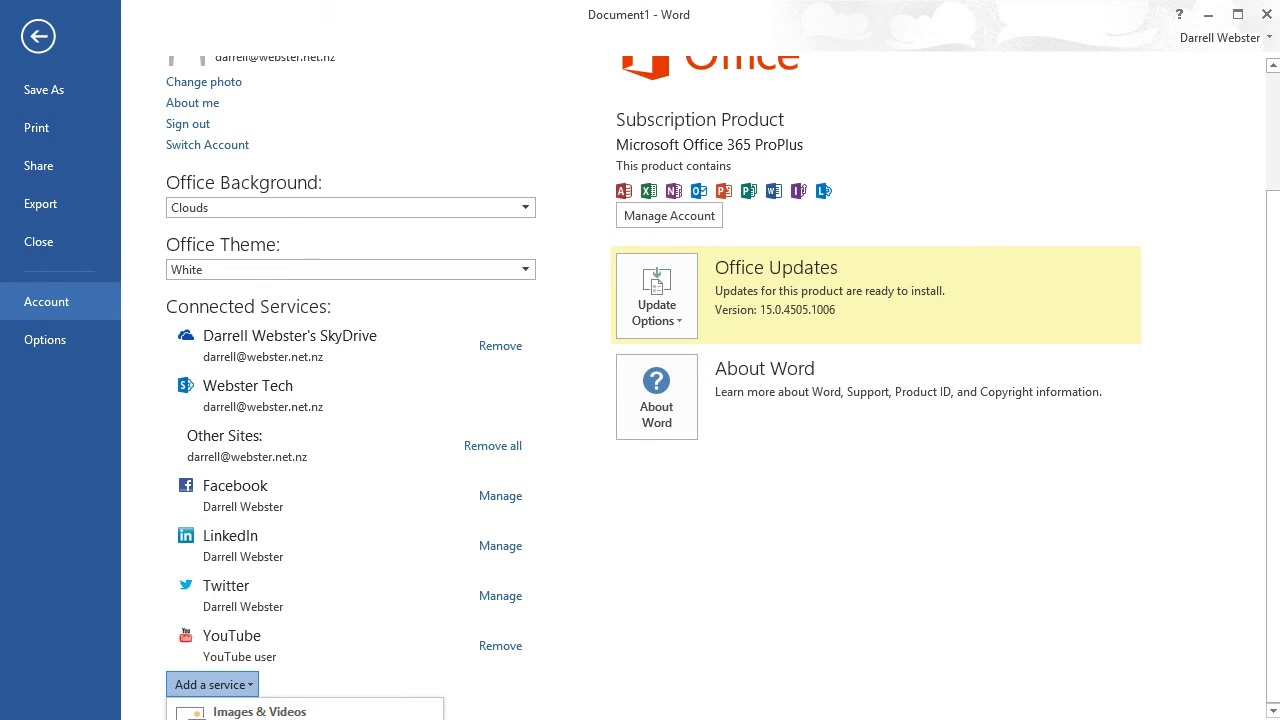
key("Return")
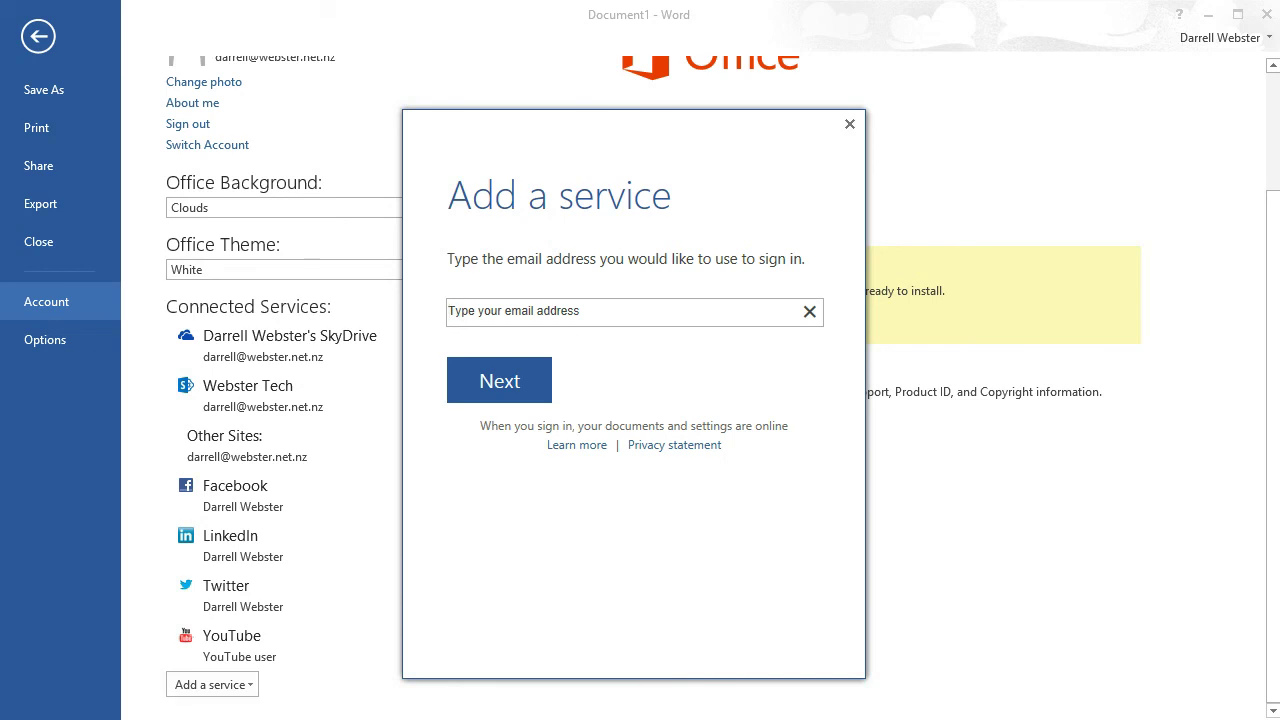
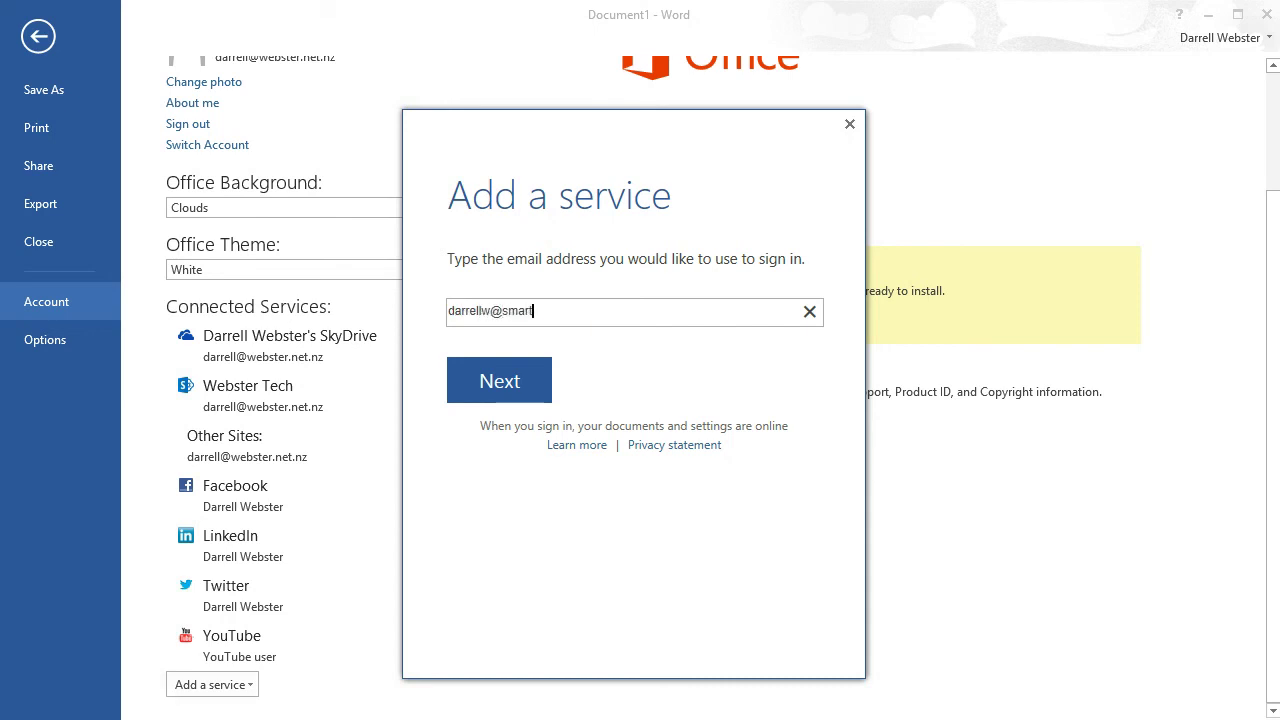
Step: Sign in with the Olympic Software Auckland work e-mail and password, then view the Open page
key("Return")
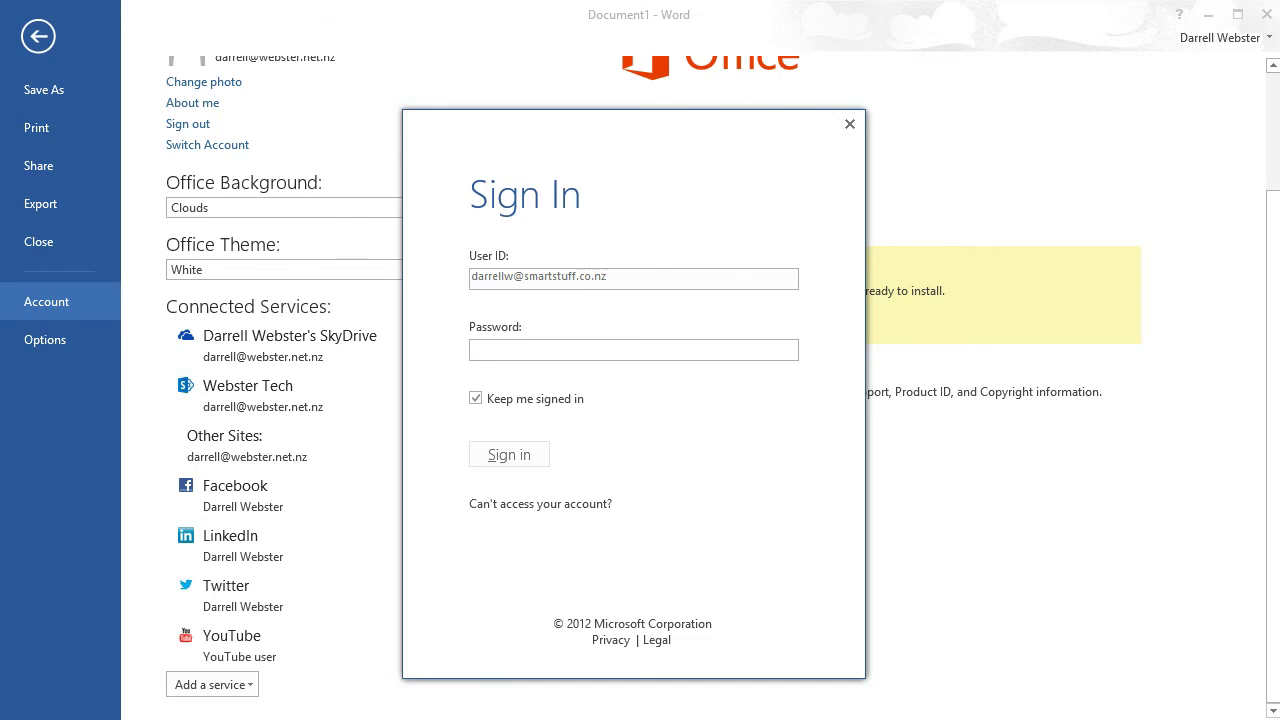
type("•••••••••••••")
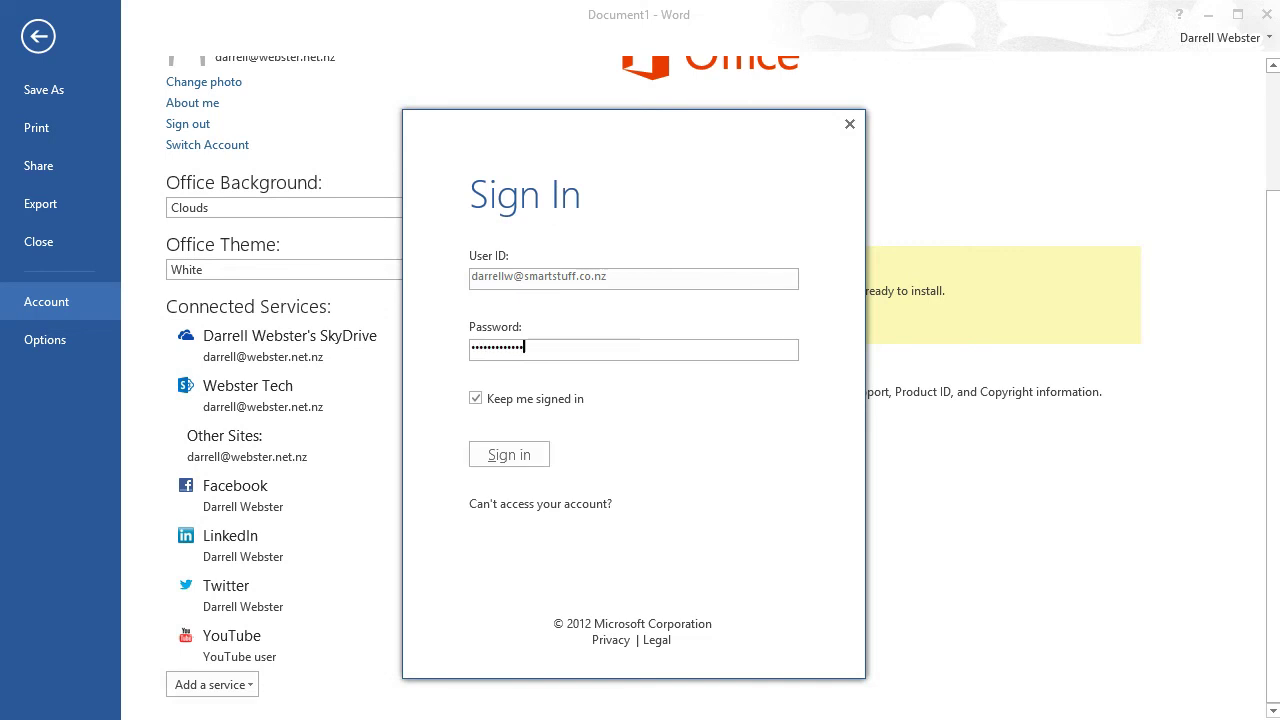
key("Return")
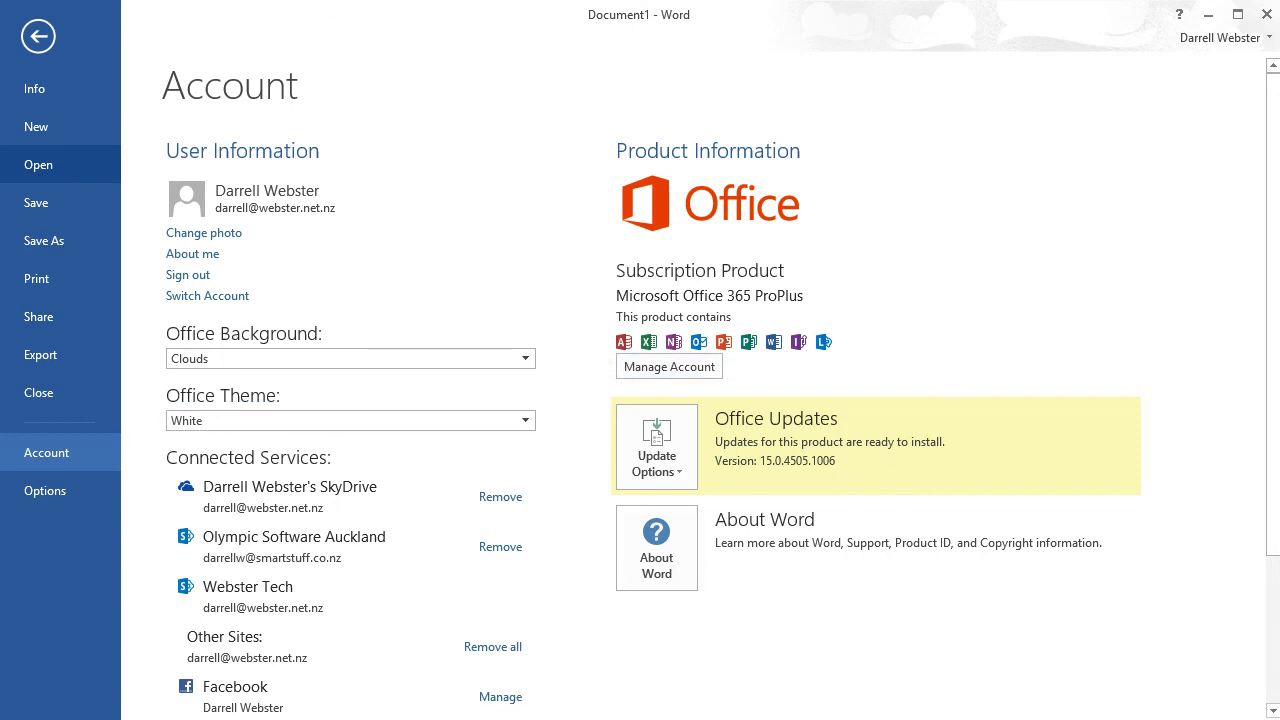
left_click(38, 164)
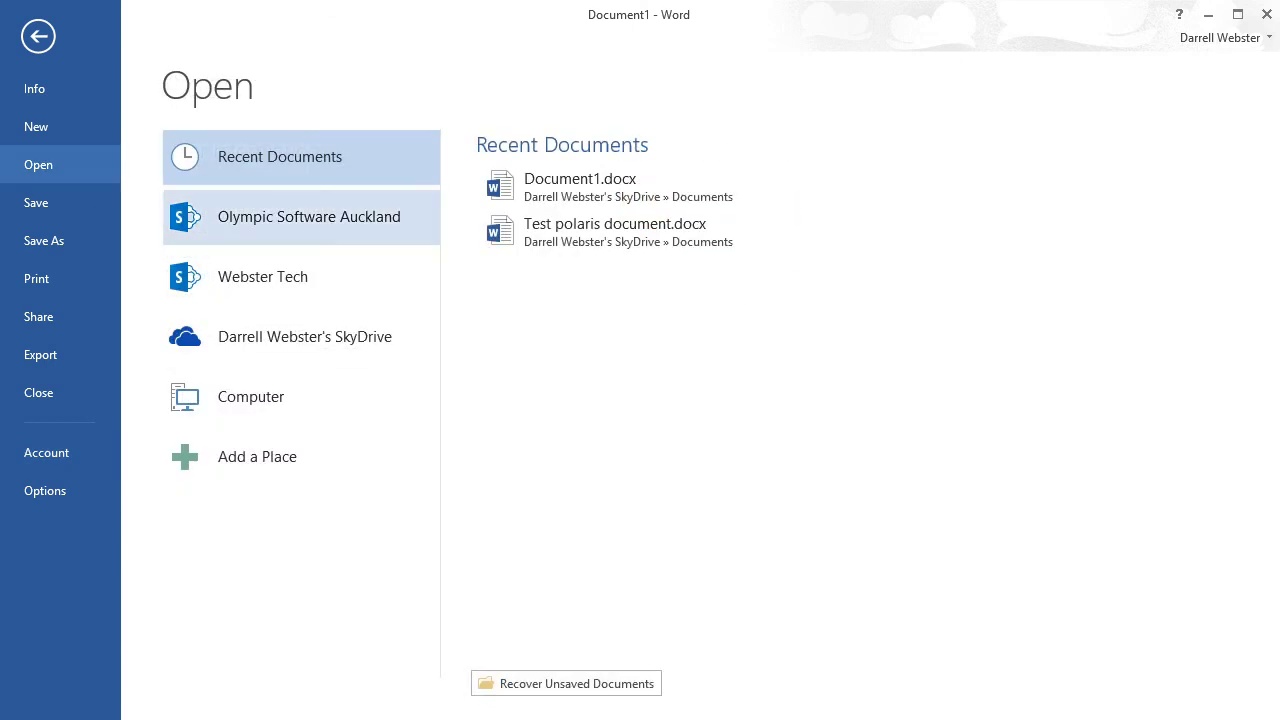
Step: Browse the Olympic Software Auckland Team Site libraries, then cancel back to the blank document
left_click(309, 216)
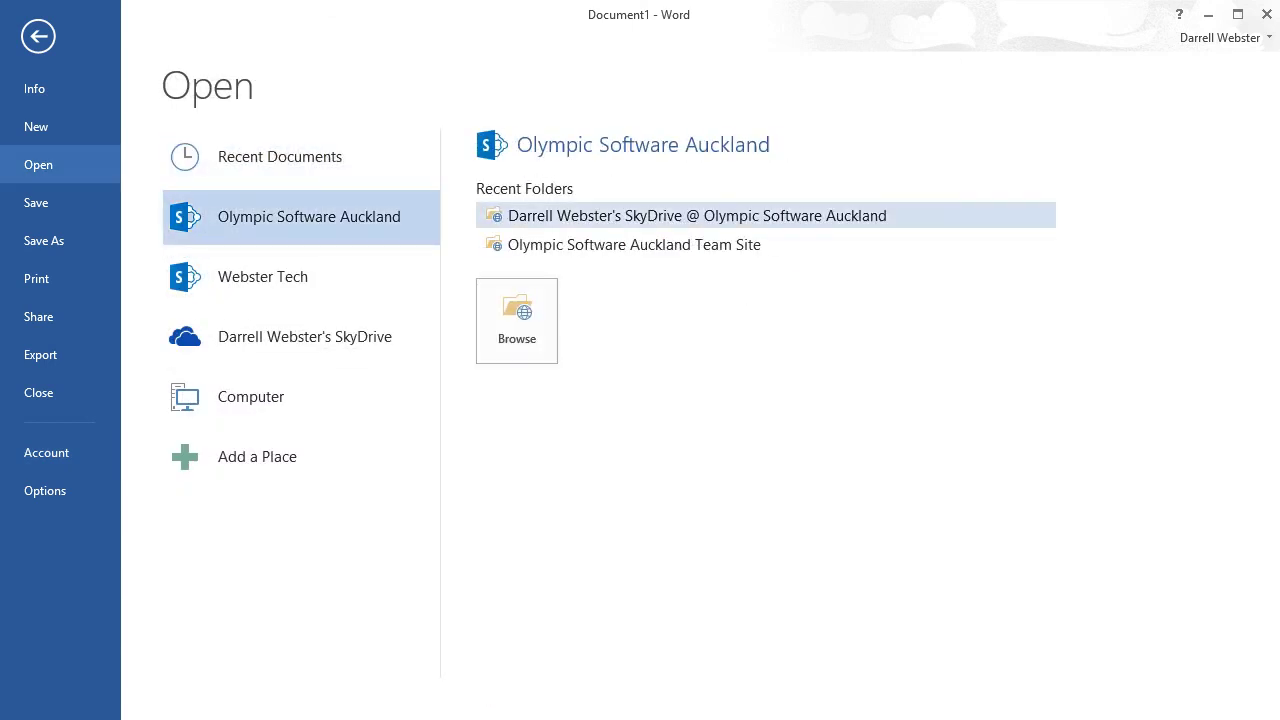
left_click(634, 244)
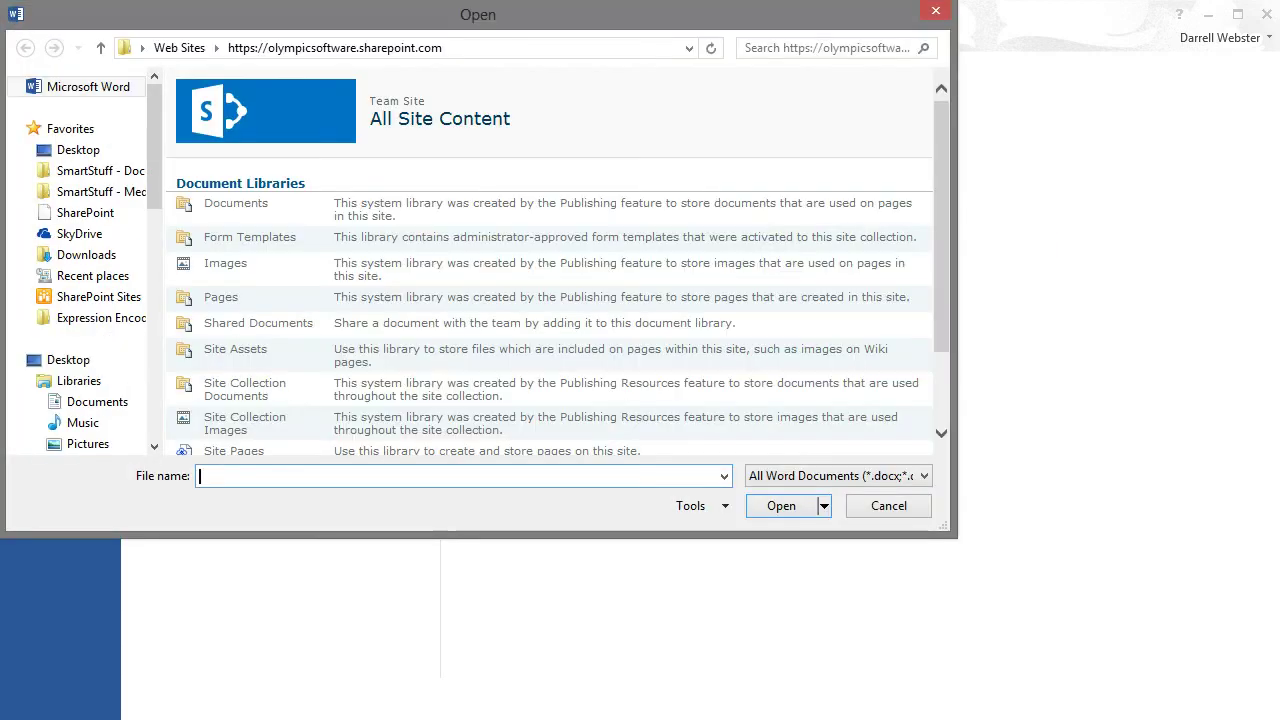
scroll(549, 277, "down", 2)
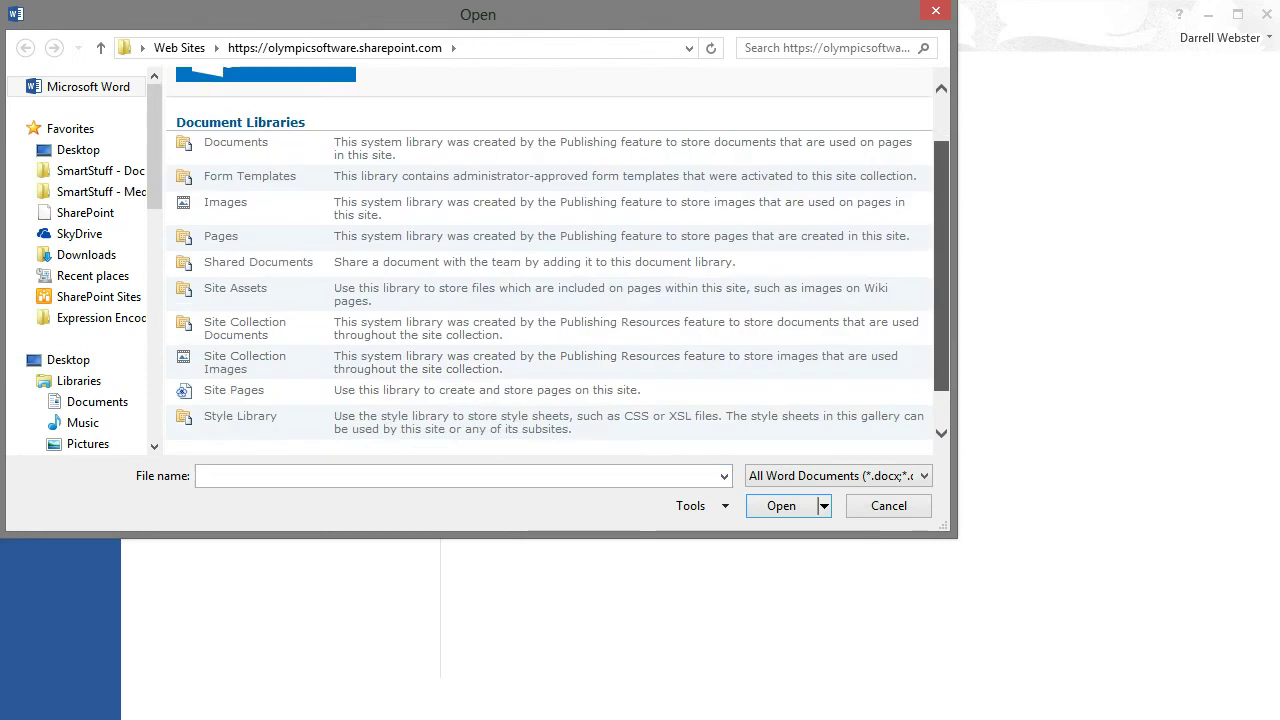
scroll(549, 277, "down", 1)
scroll(549, 277, "up", 4)
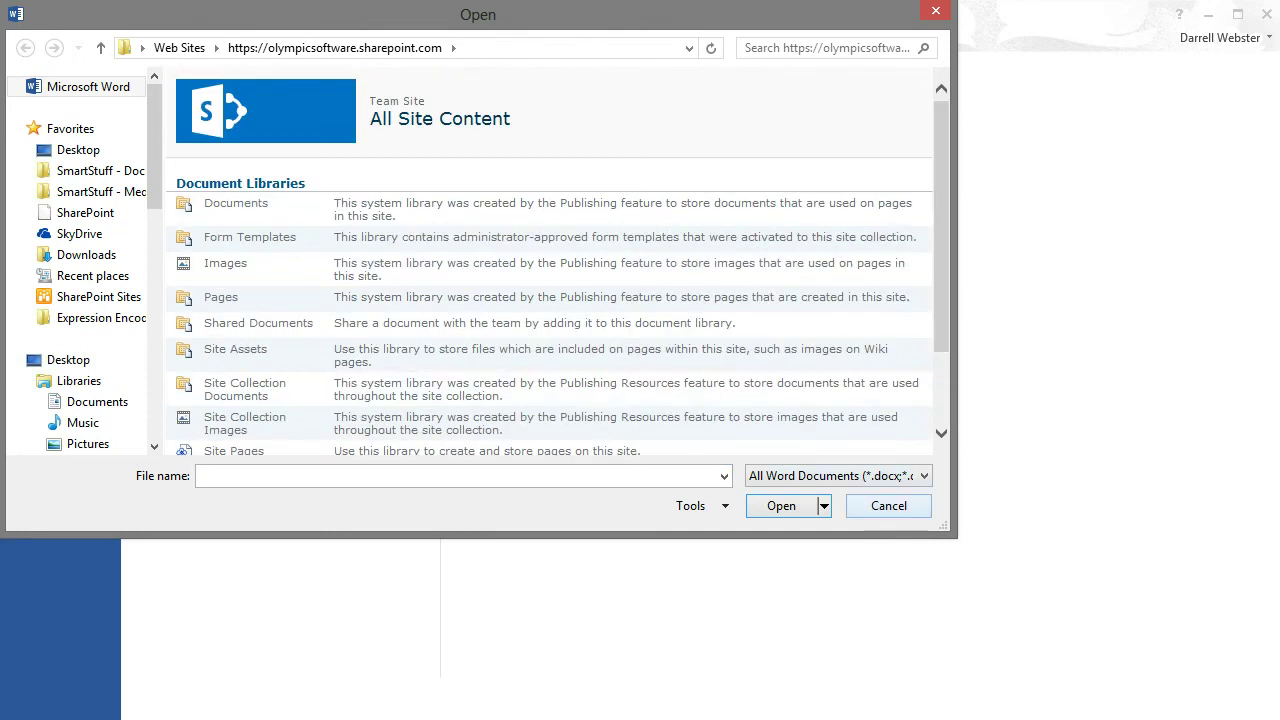
left_click(888, 505)
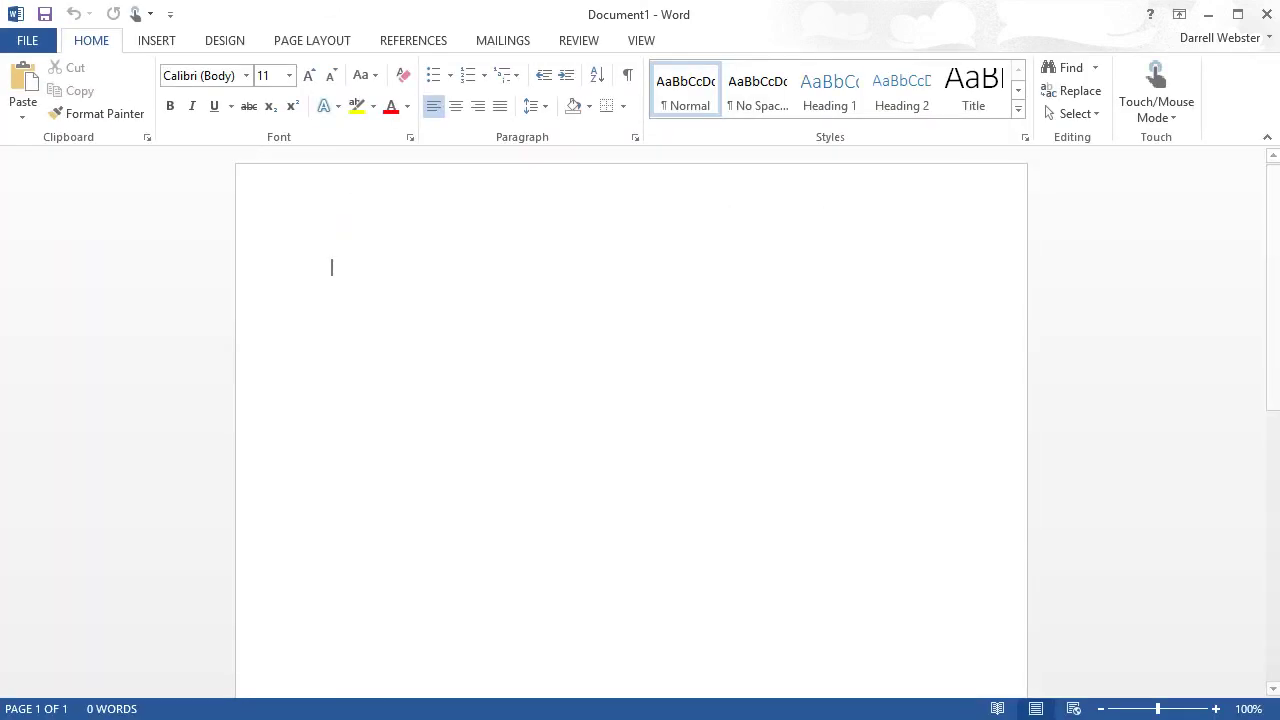
Step: Insert the third photo from SkyDrive Pictures, the boy at the barbecue, into Document1
key("alt+n")
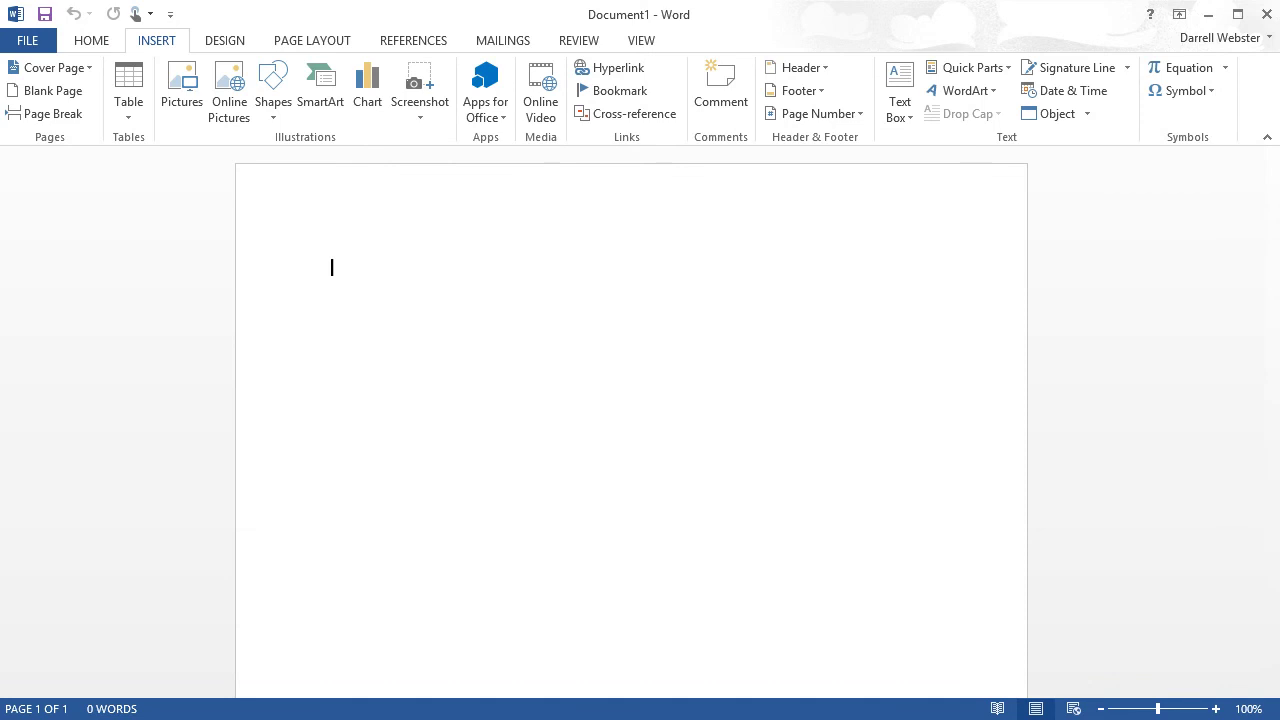
left_click(229, 92)
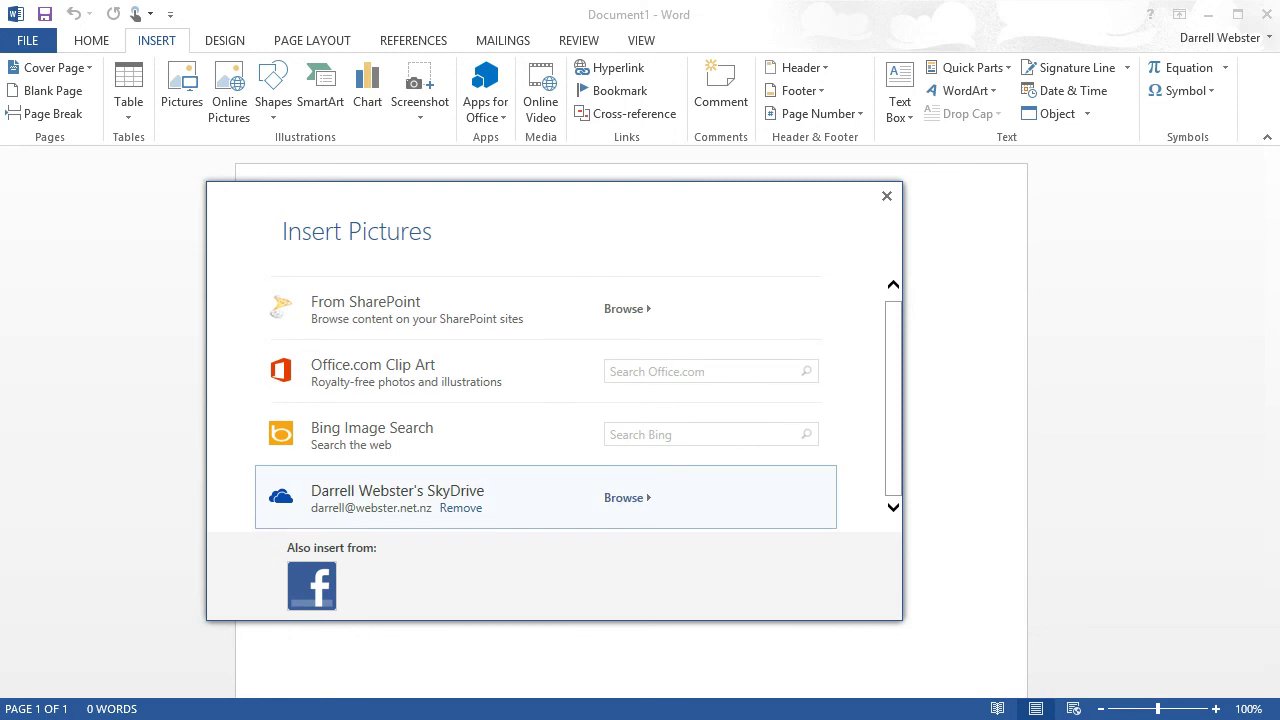
left_click(624, 498)
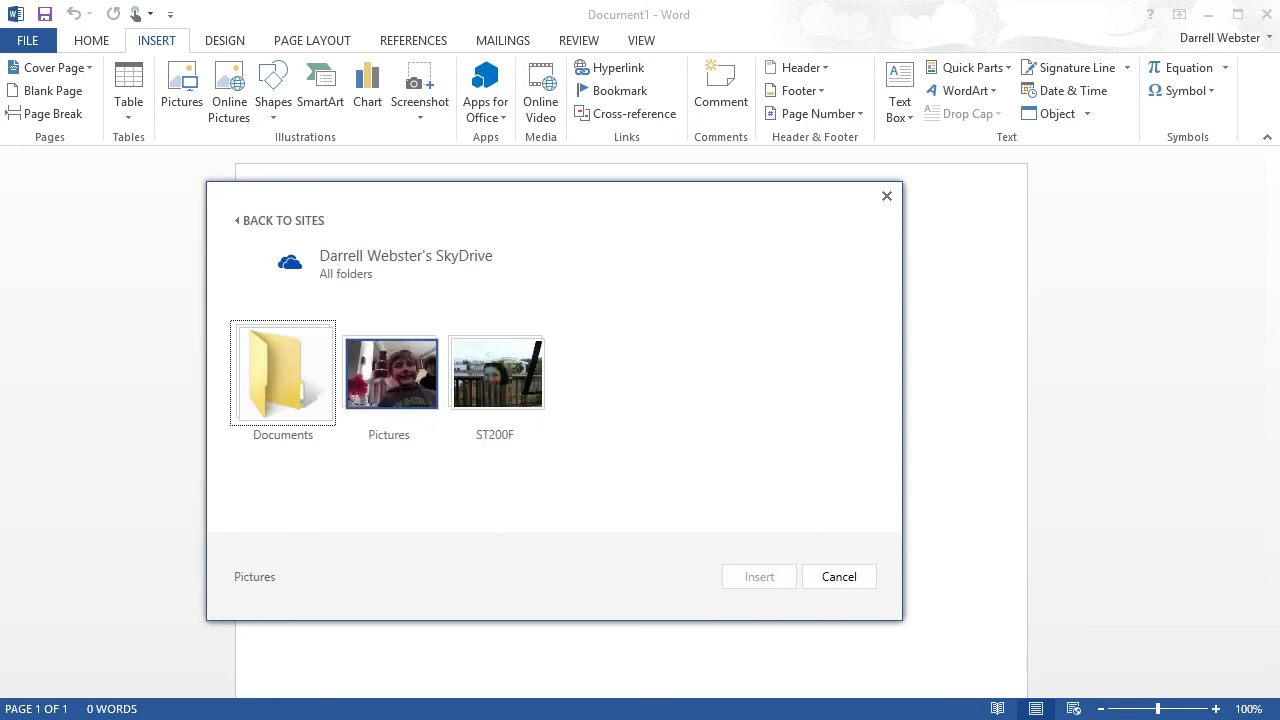
left_click(390, 374)
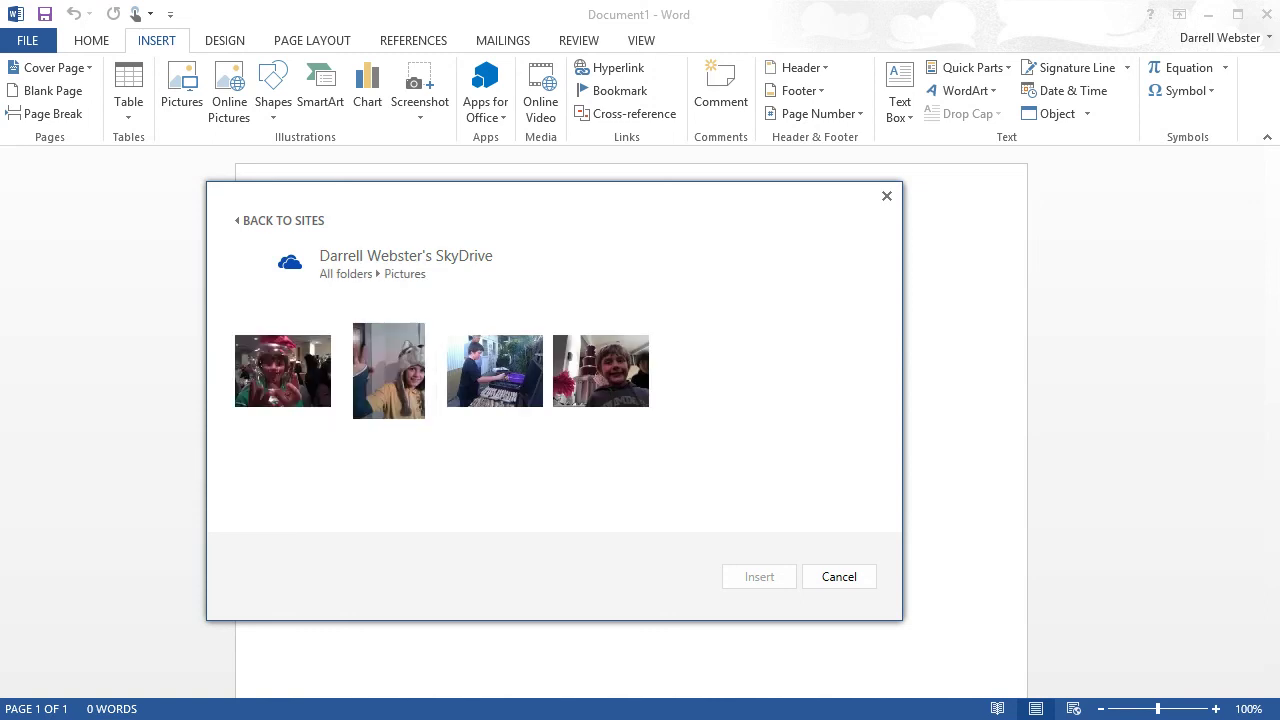
left_click(532, 391)
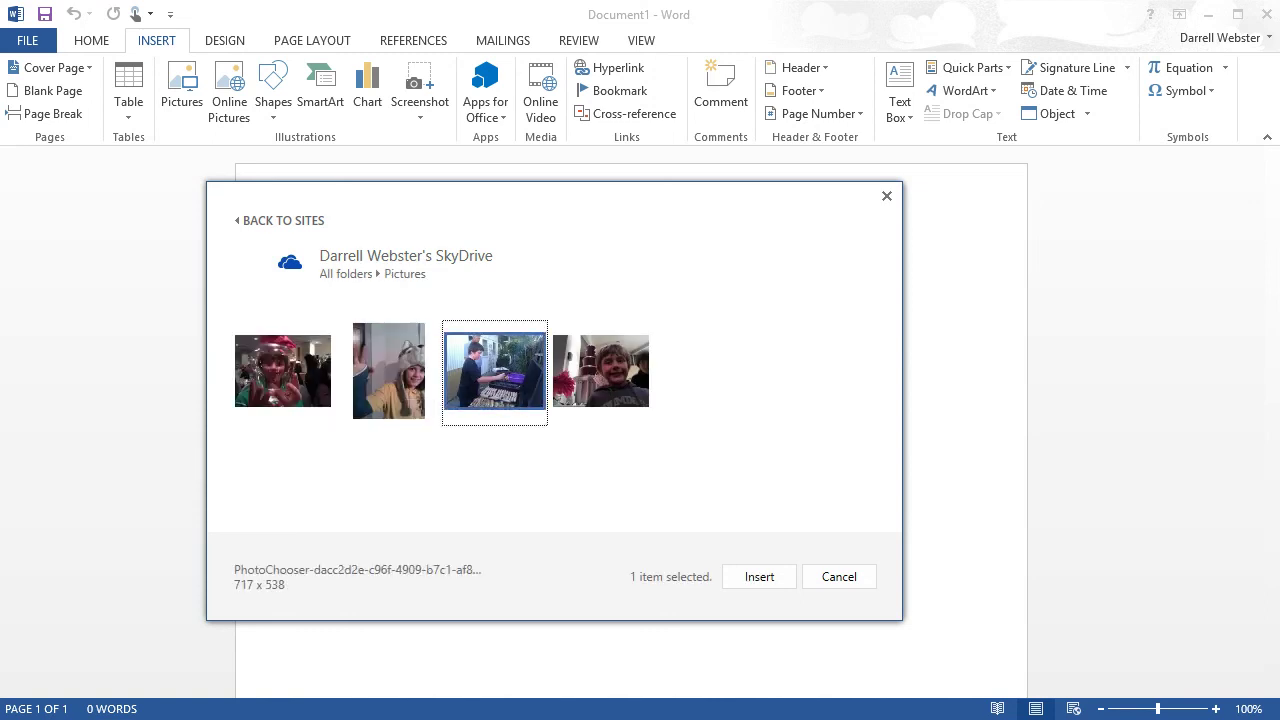
key("Return")
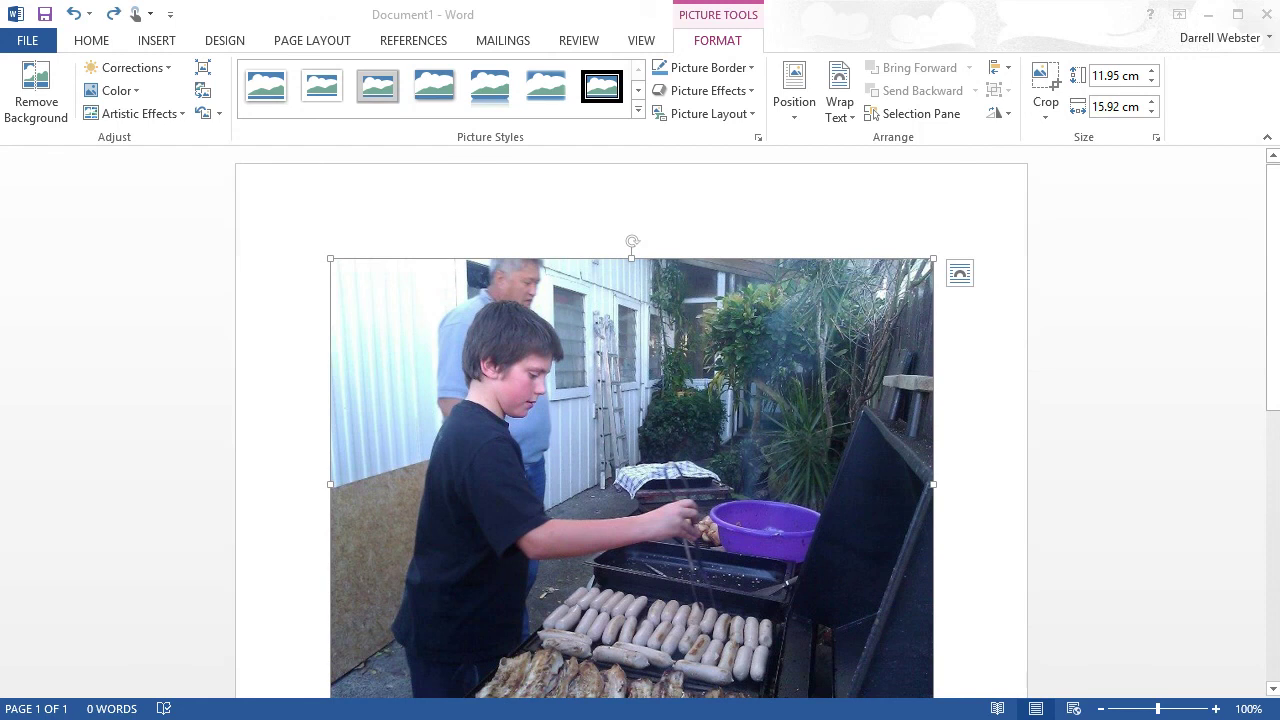
left_click(27, 40)
Step: On the Account page, remove all Other Sites and the Olympic Software Auckland site
left_click(46, 452)
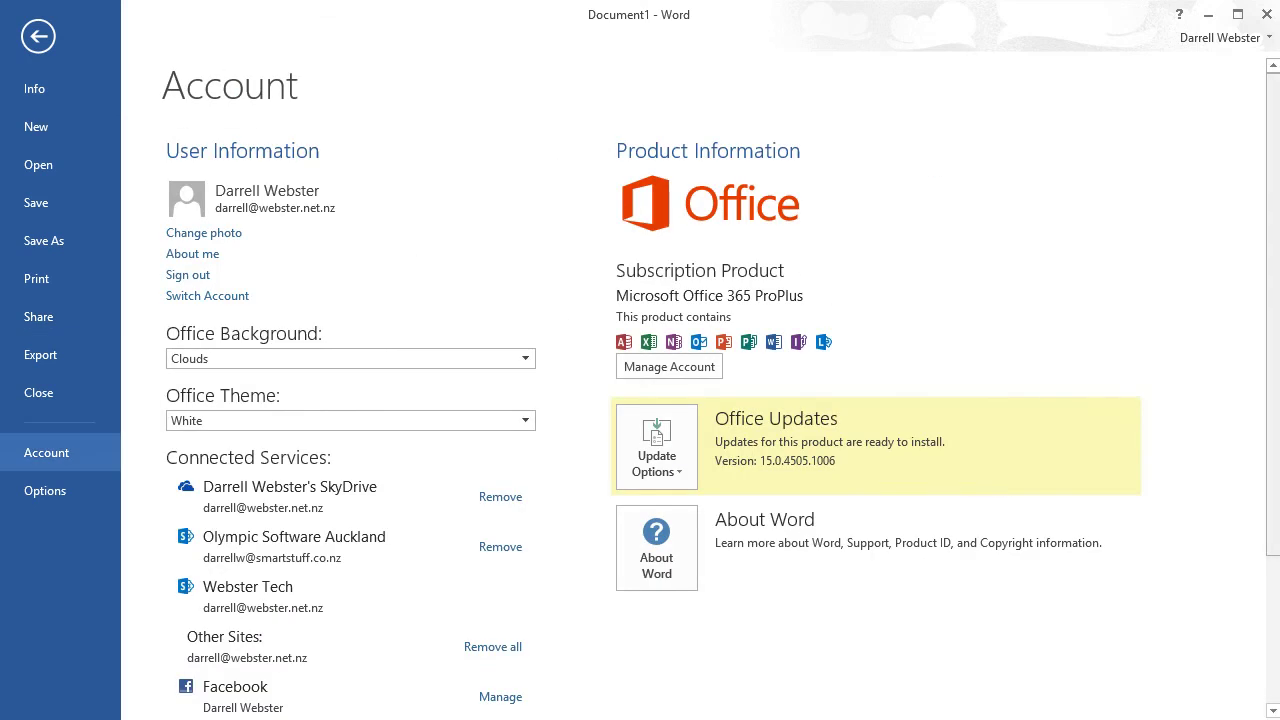
scroll(640, 400, "down", 3)
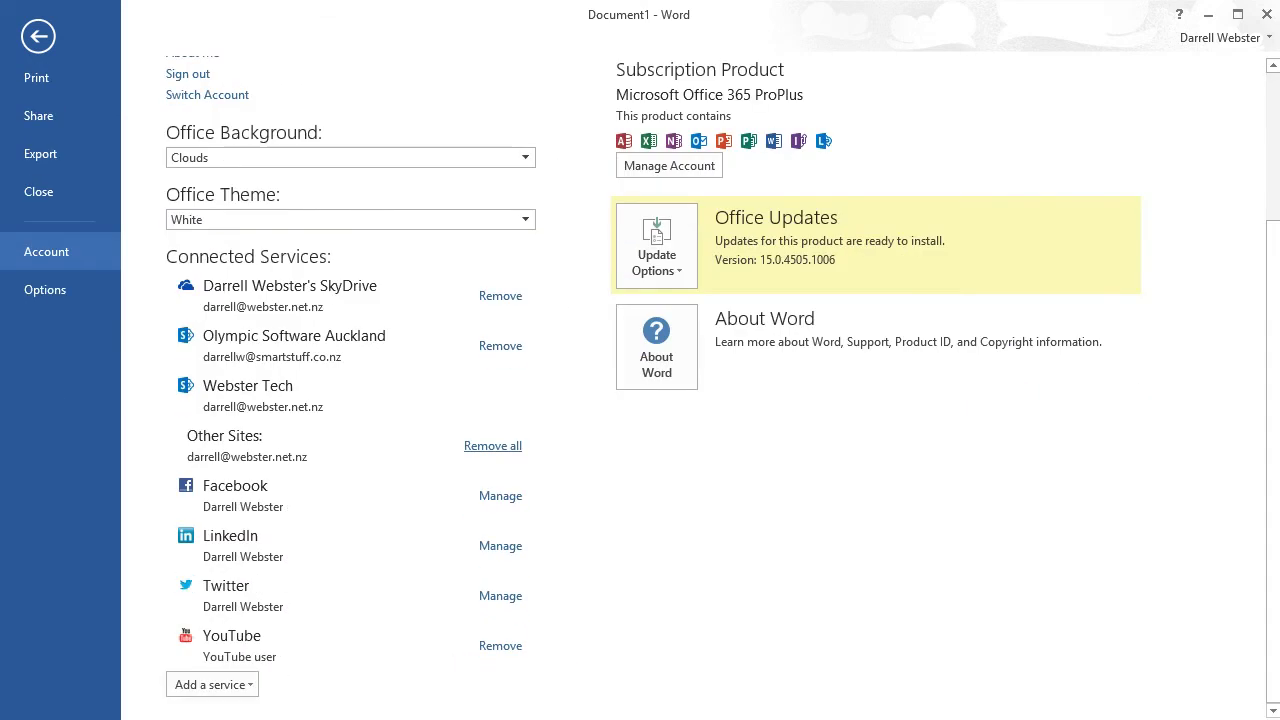
left_click(492, 445)
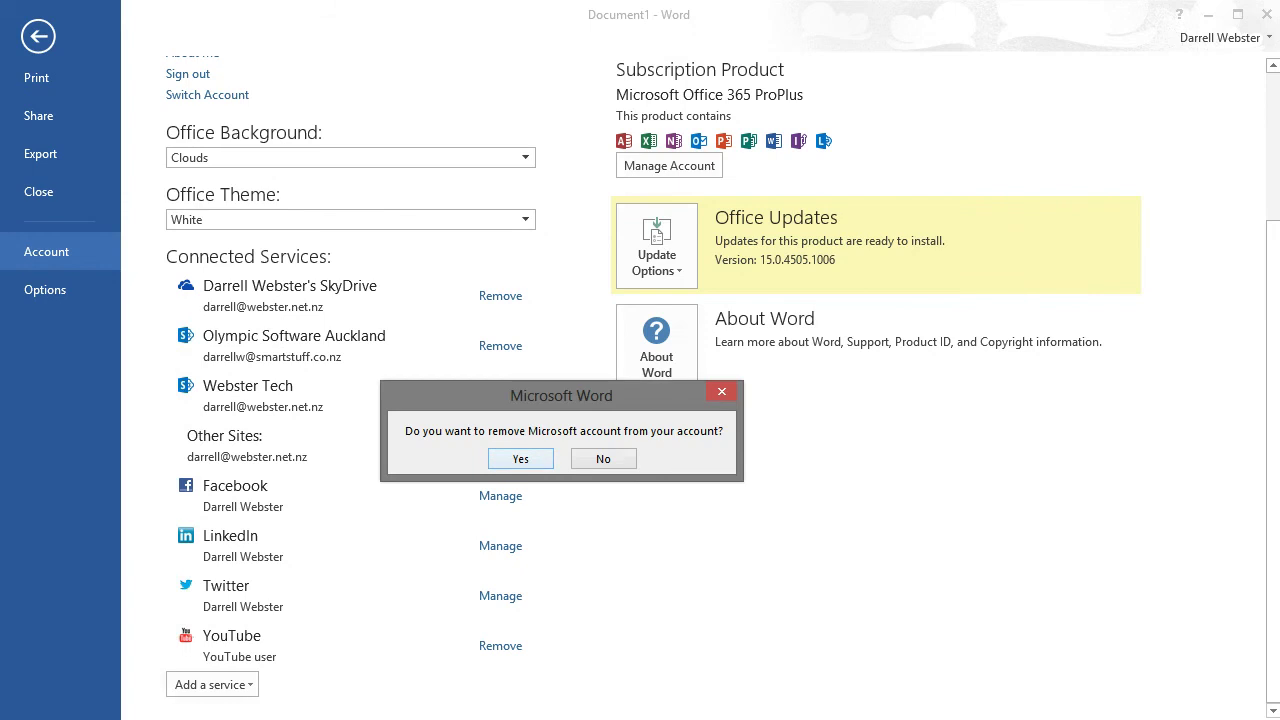
left_click(521, 458)
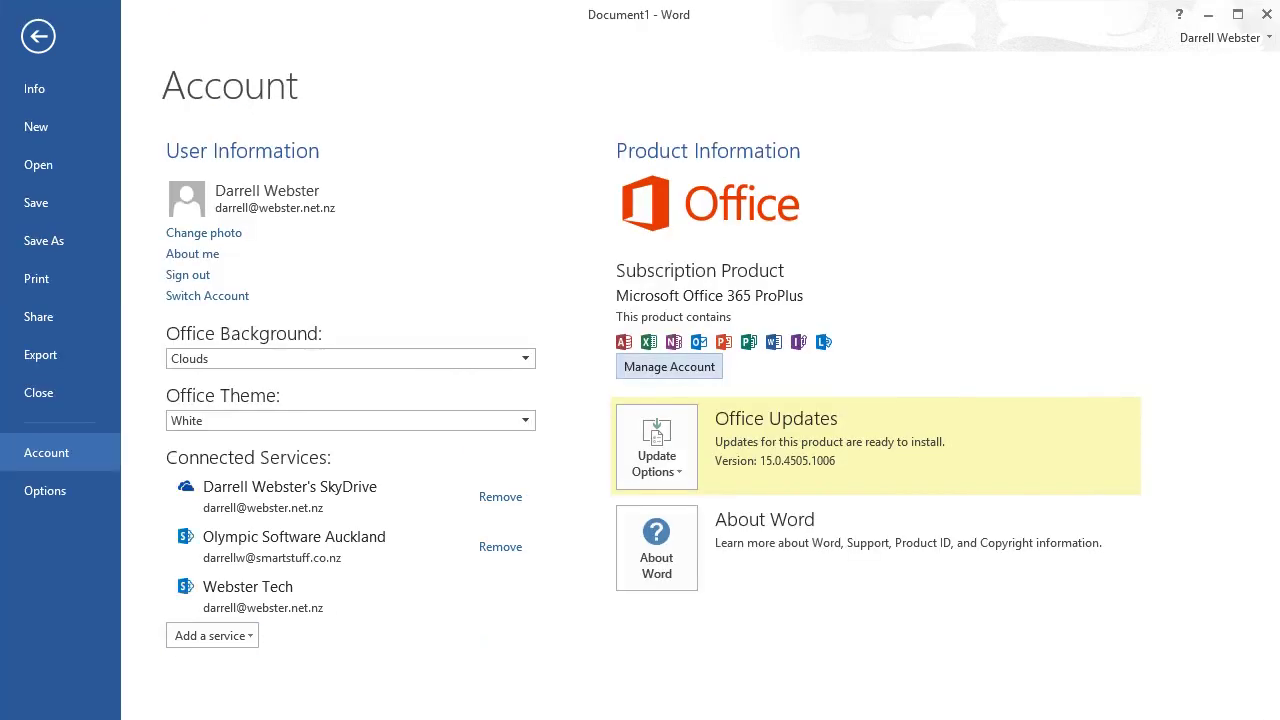
left_click(500, 546)
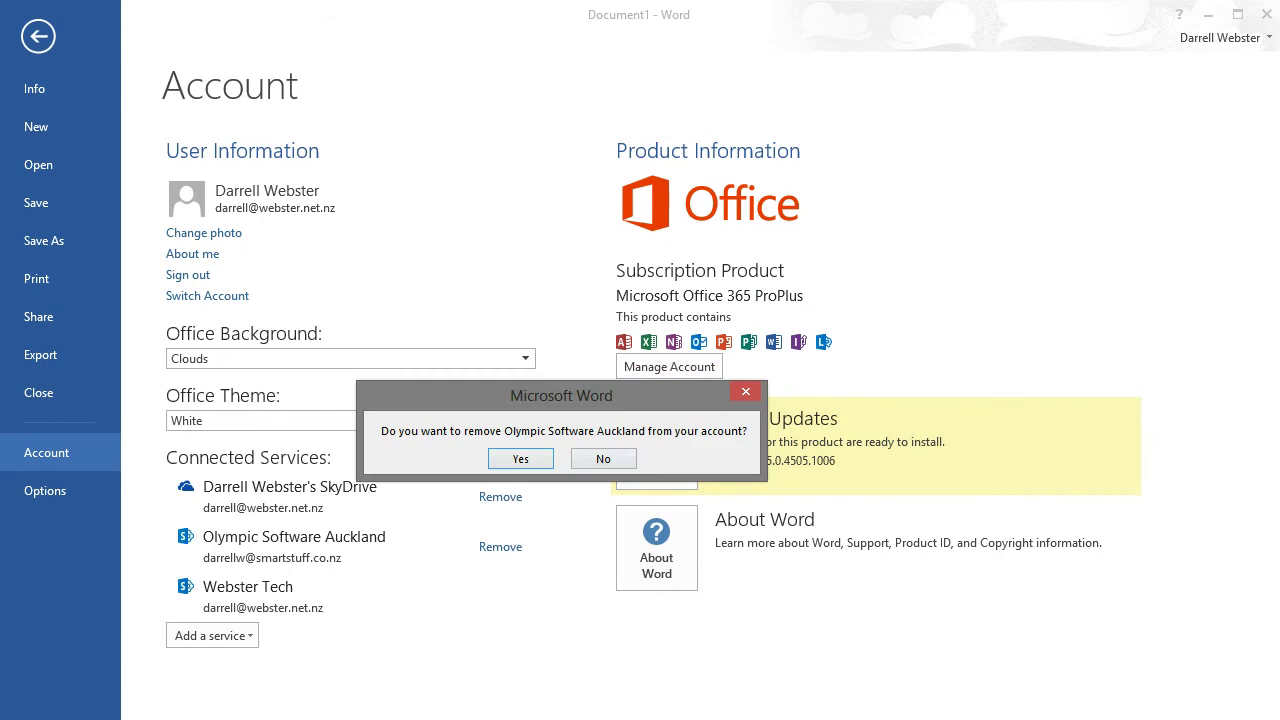
key("Return")
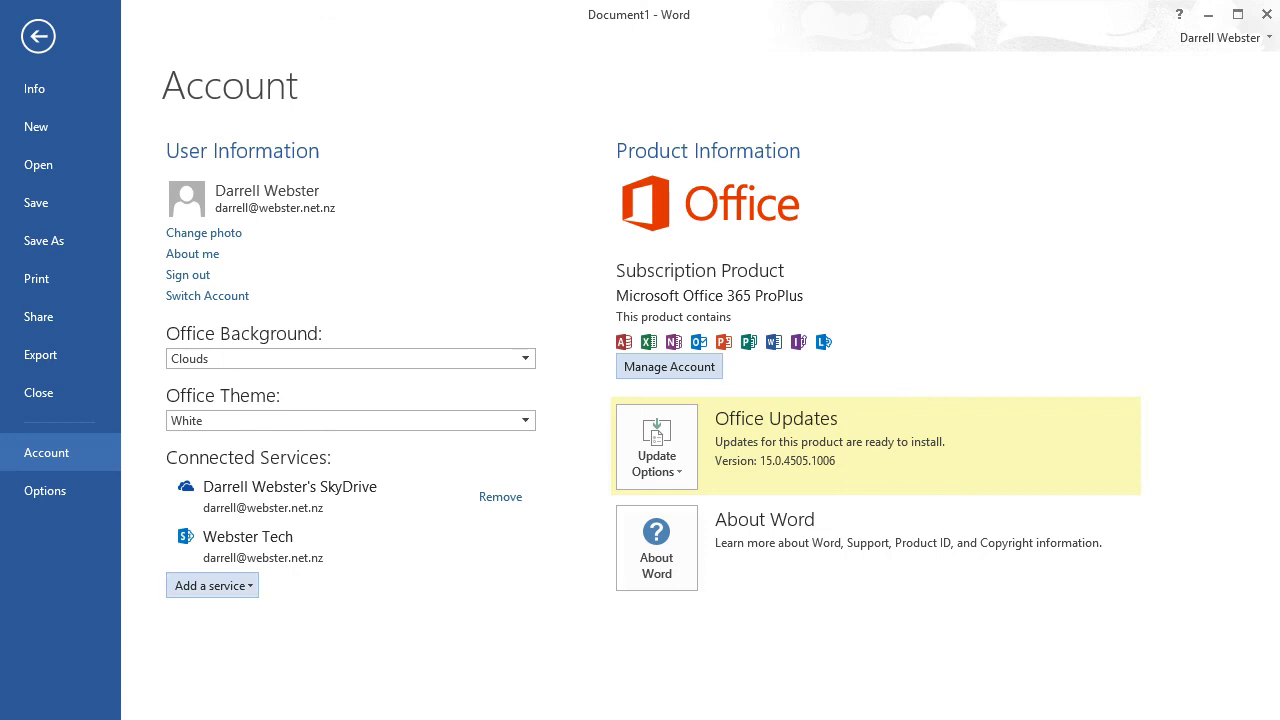
Step: Remove the SkyDrive from the account's connected services, confirming with Yes
left_click(212, 585)
key("Escape")
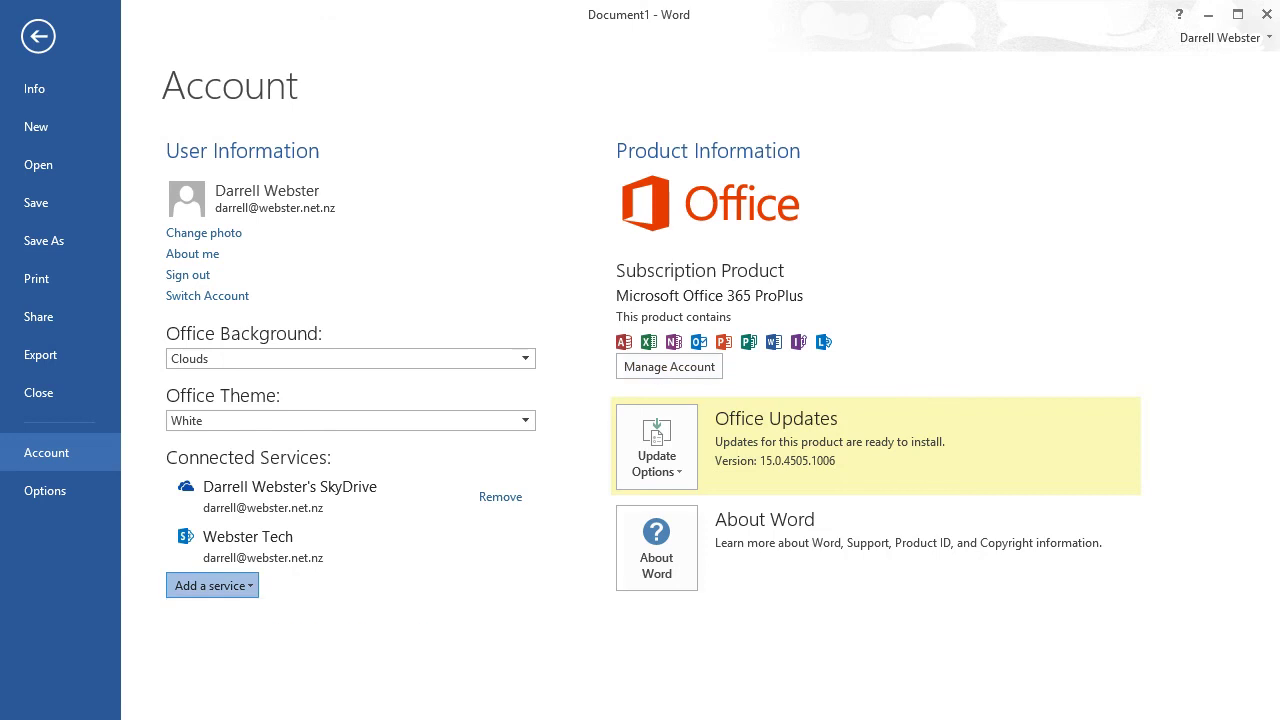
left_click(500, 496)
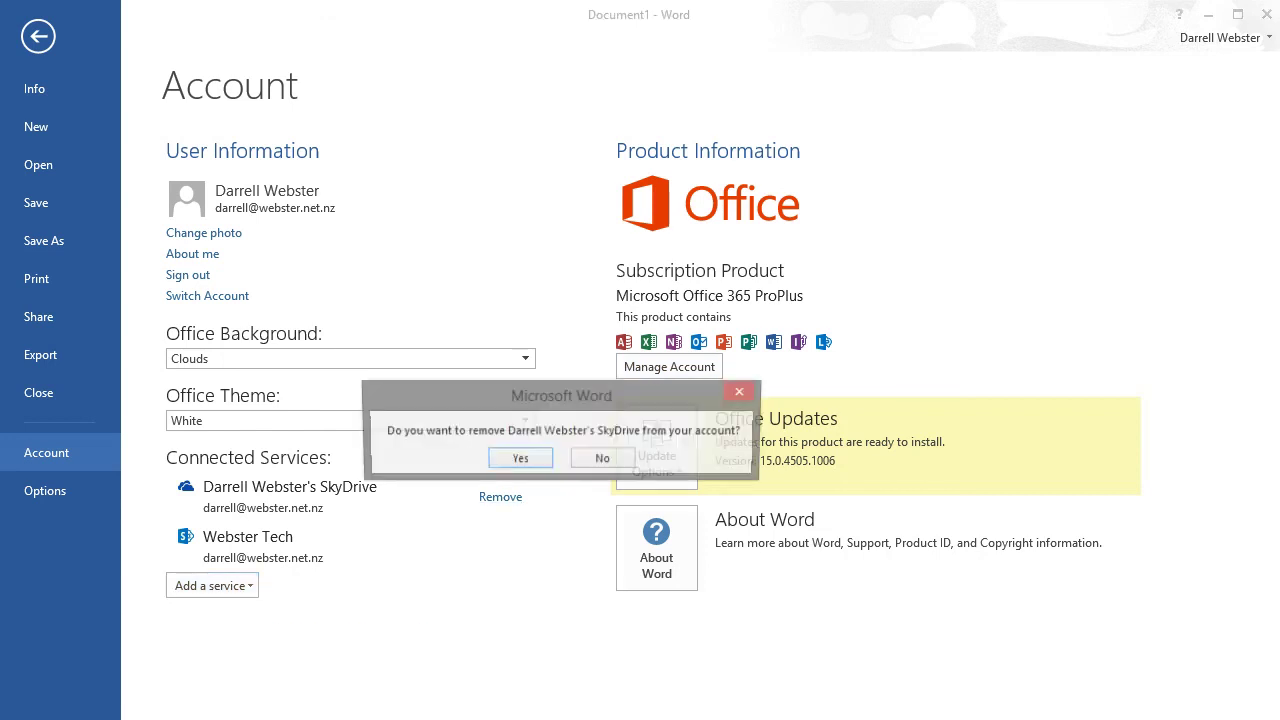
left_click(521, 458)
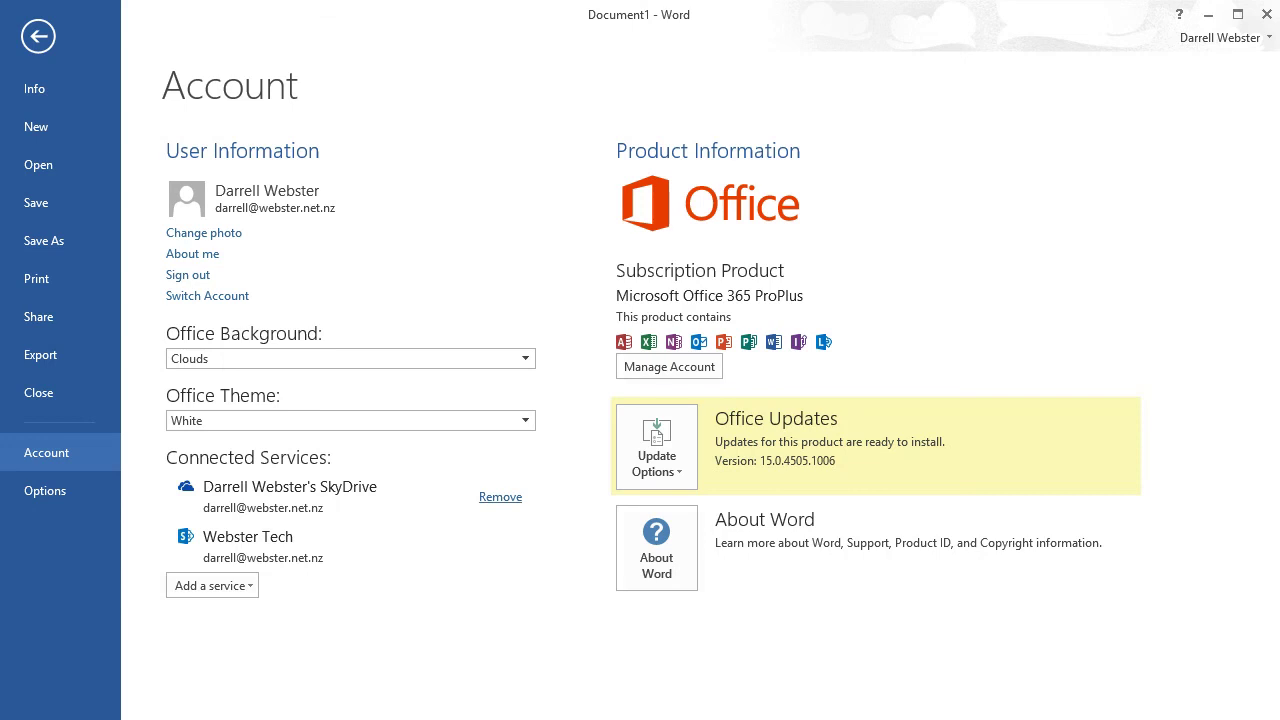
Step: Show the Add a service menu with its Office Store submenu
left_click(212, 535)
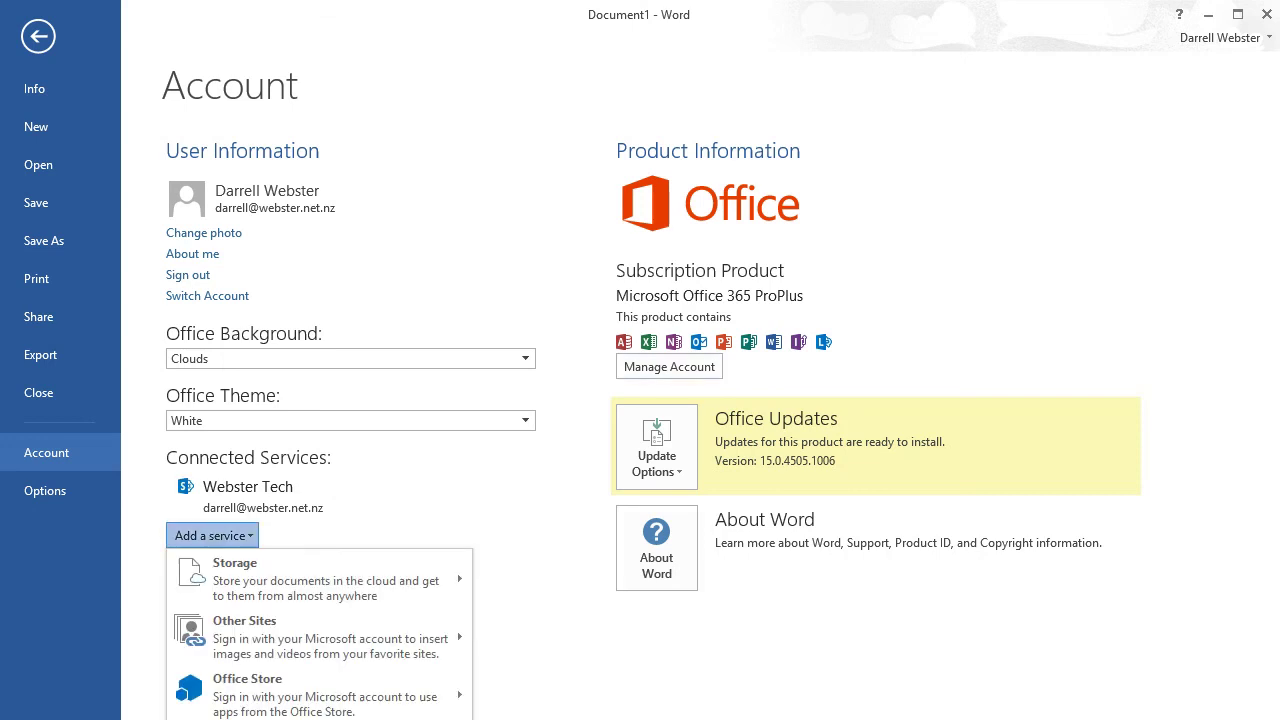
mouse_move(320, 690)
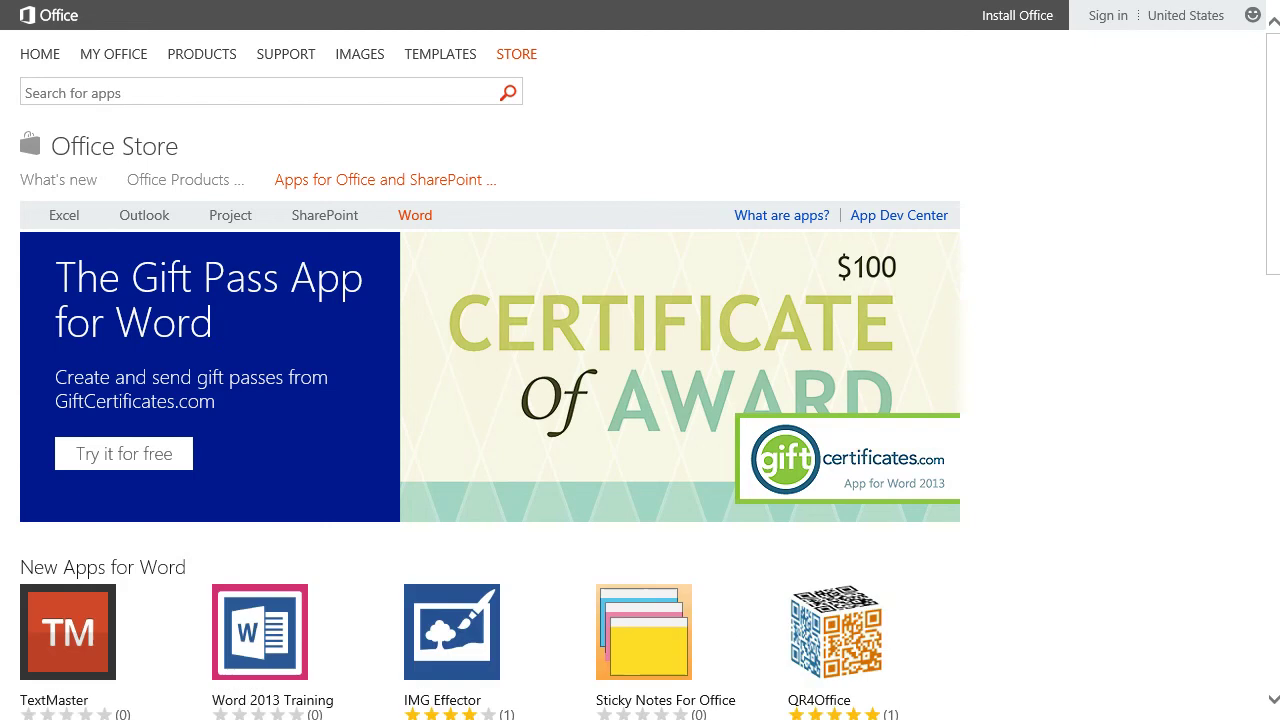
Step: Scroll down through the Office Store's Apps for Word listings
scroll(640, 360, "down", 1)
scroll(640, 360, "down", 4)
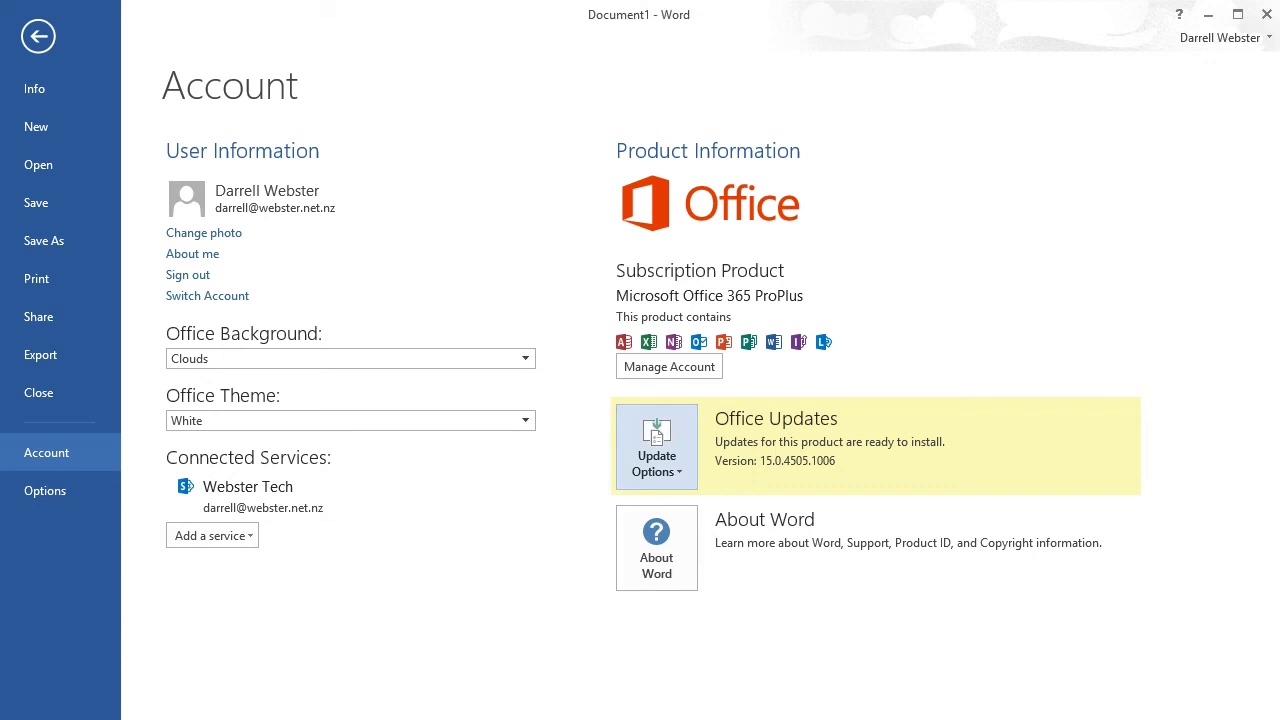
left_click(656, 447)
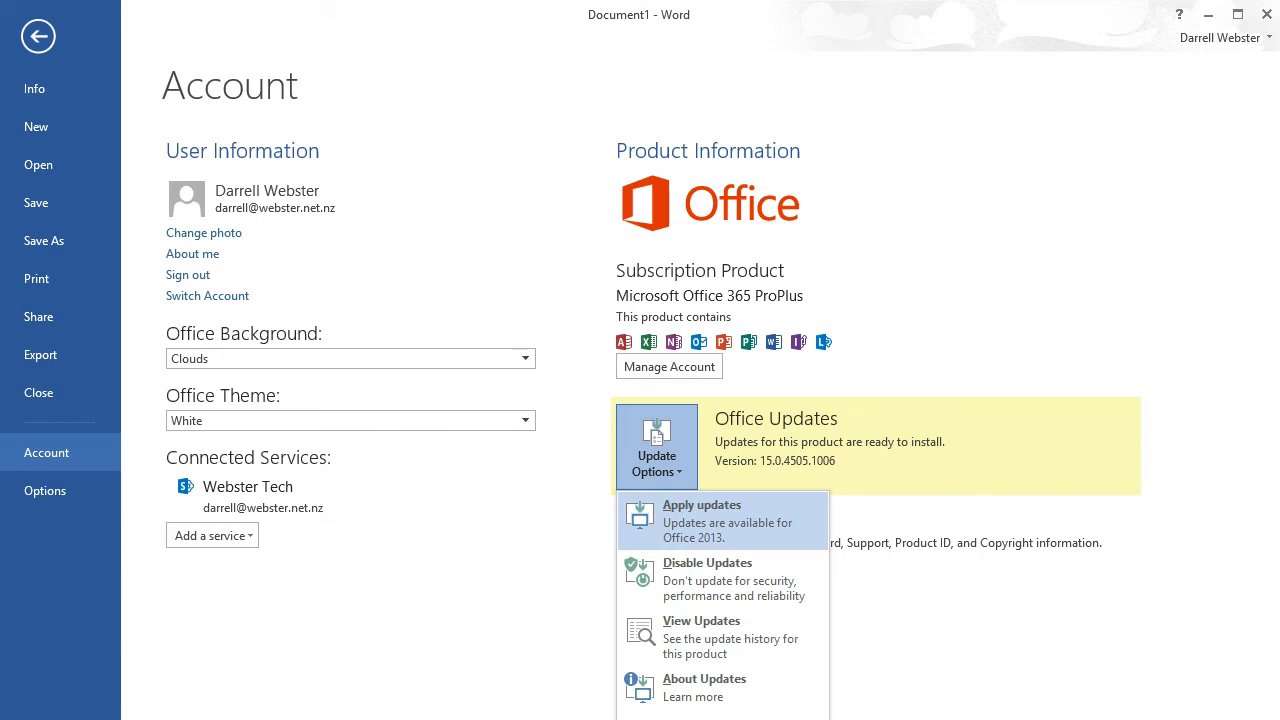
key("Escape")
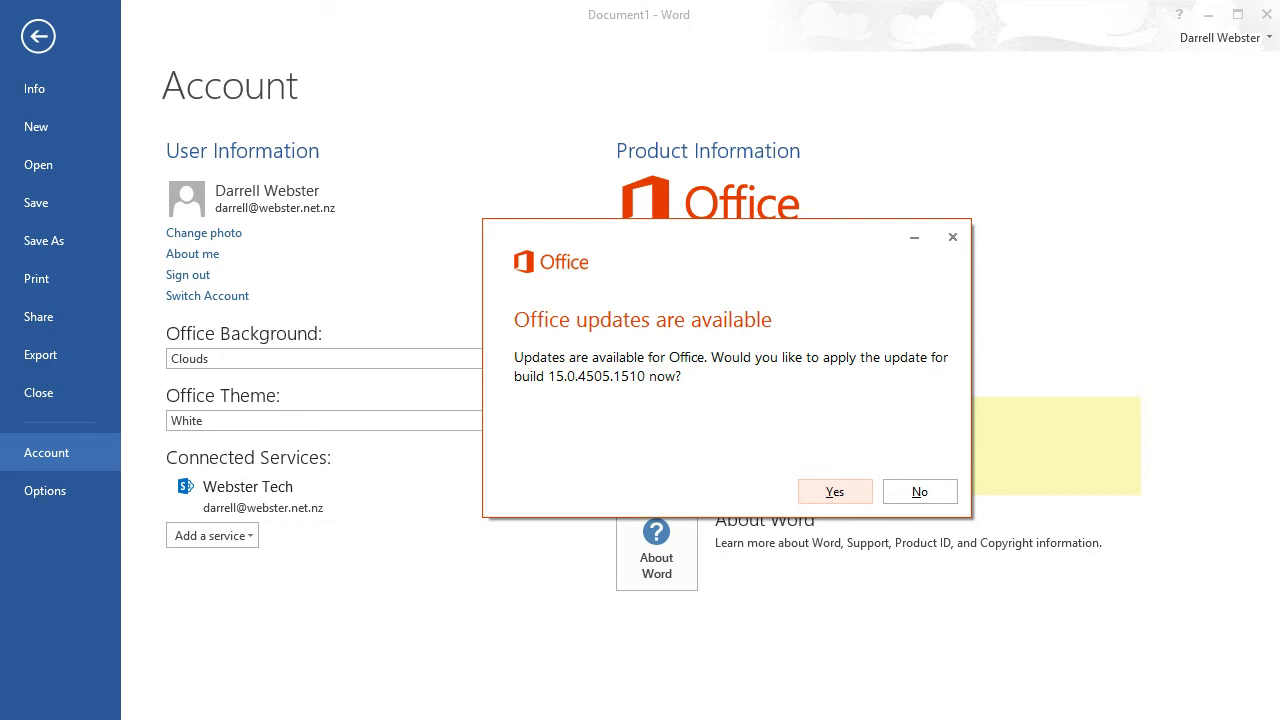
left_click(919, 491)
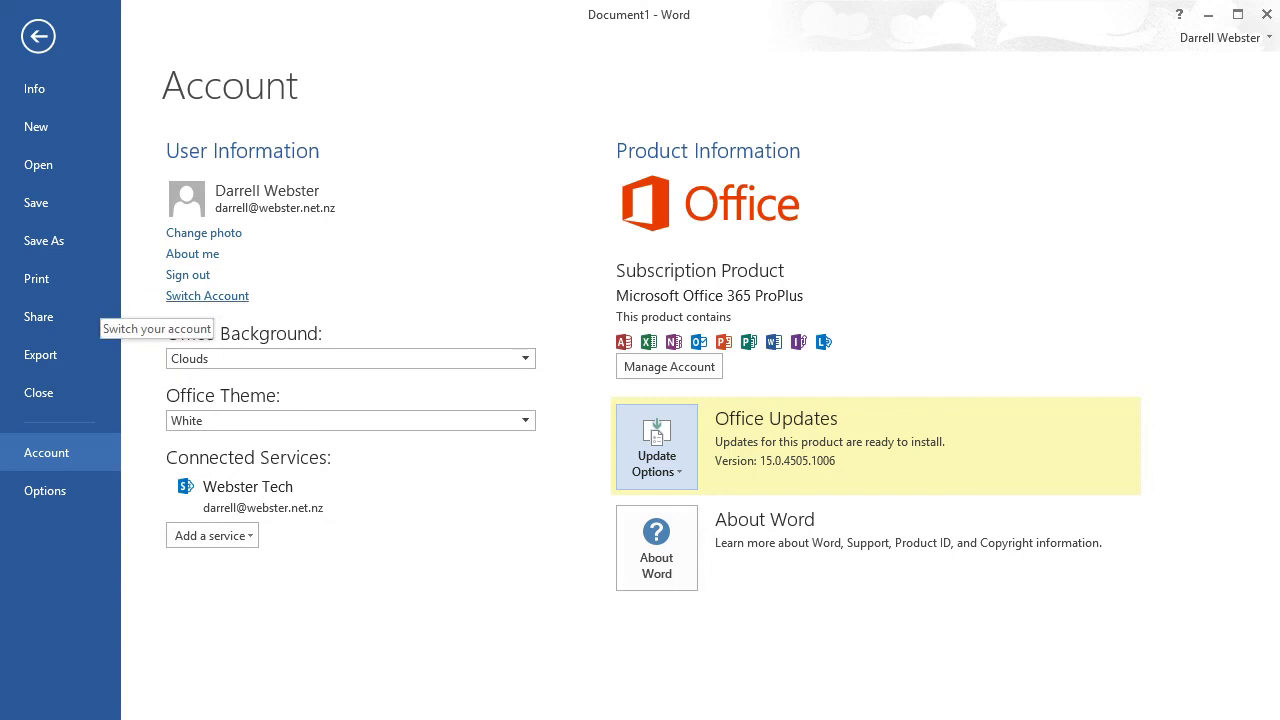
left_click(207, 296)
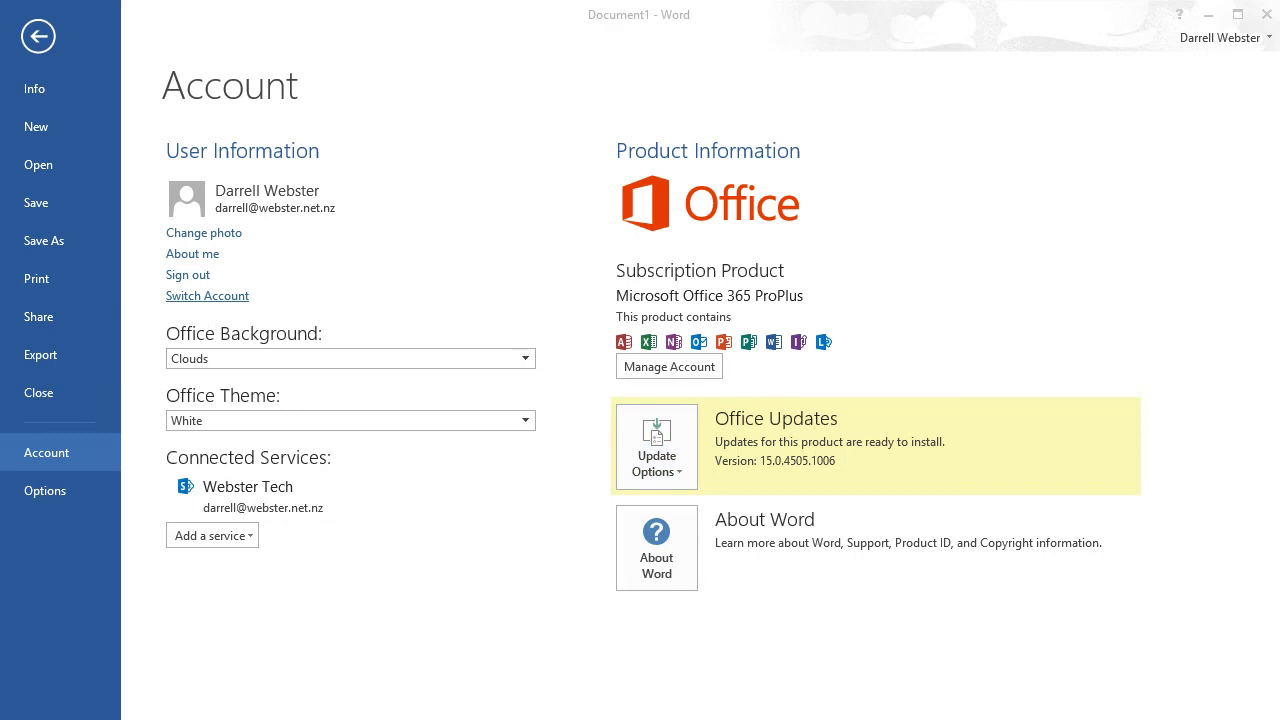
Step: Switch Office to the work account, then reopen and dismiss the accounts list
left_click(620, 445)
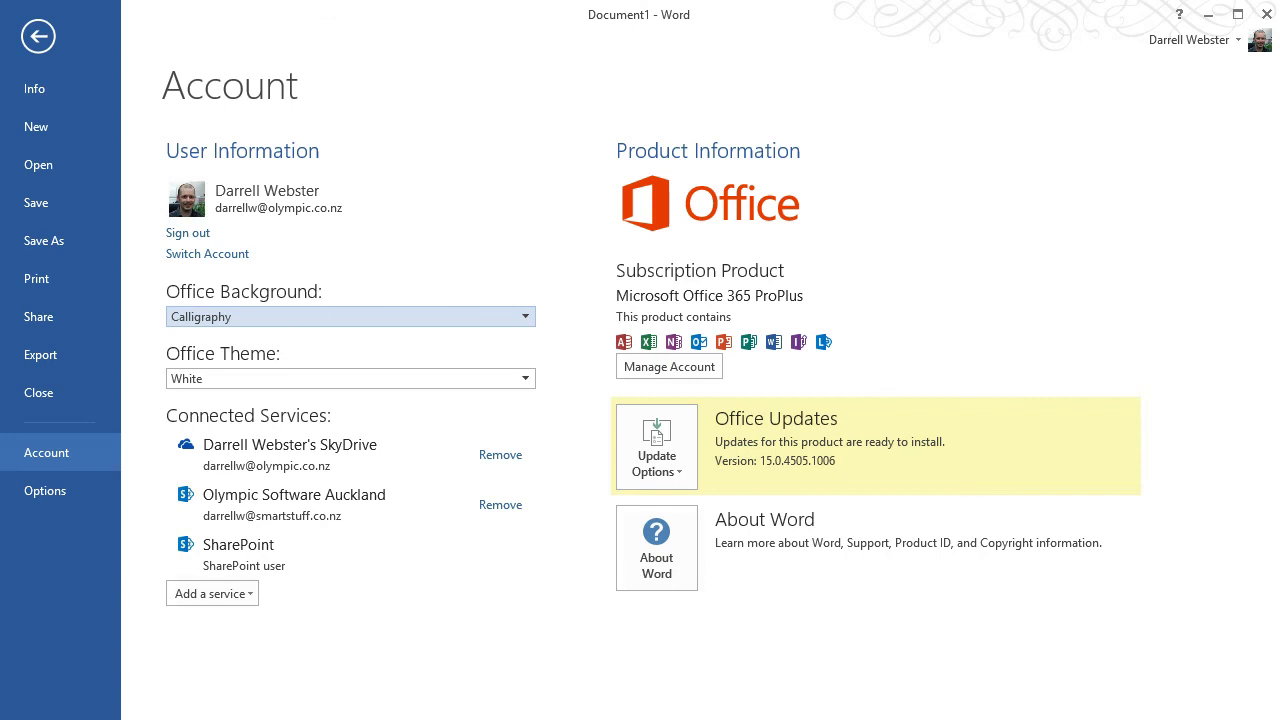
left_click(207, 253)
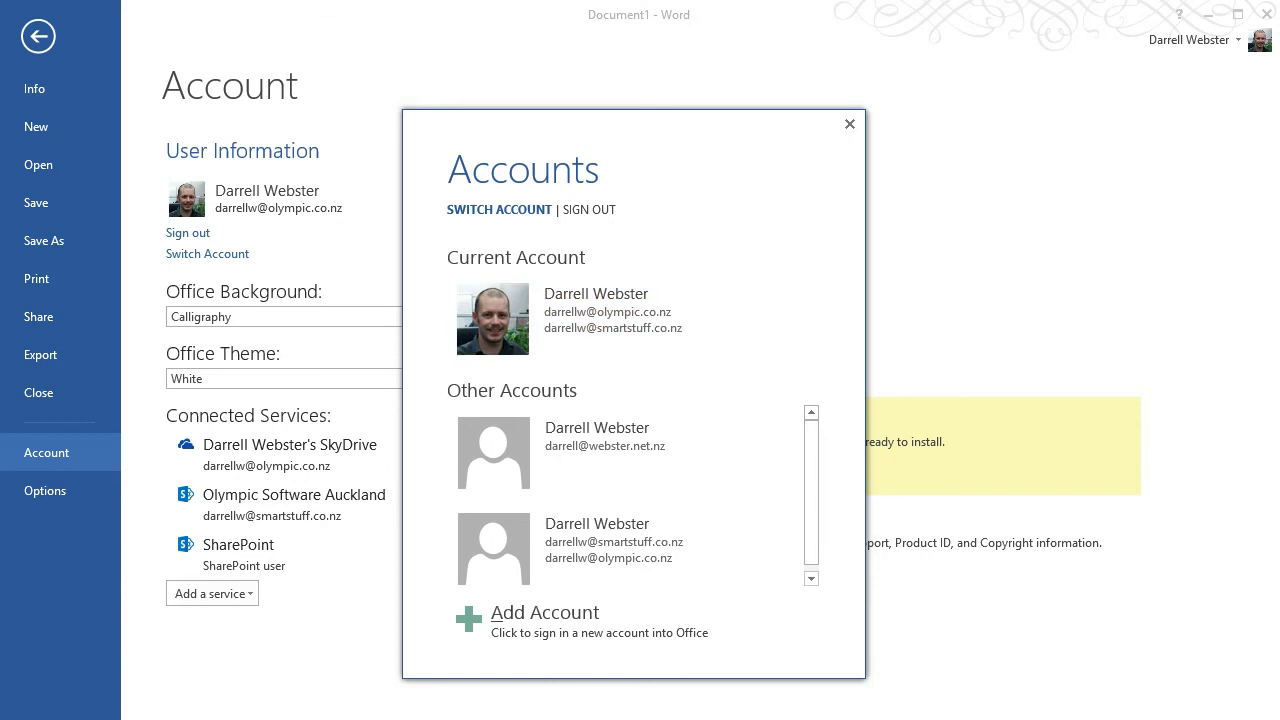
key("Escape")
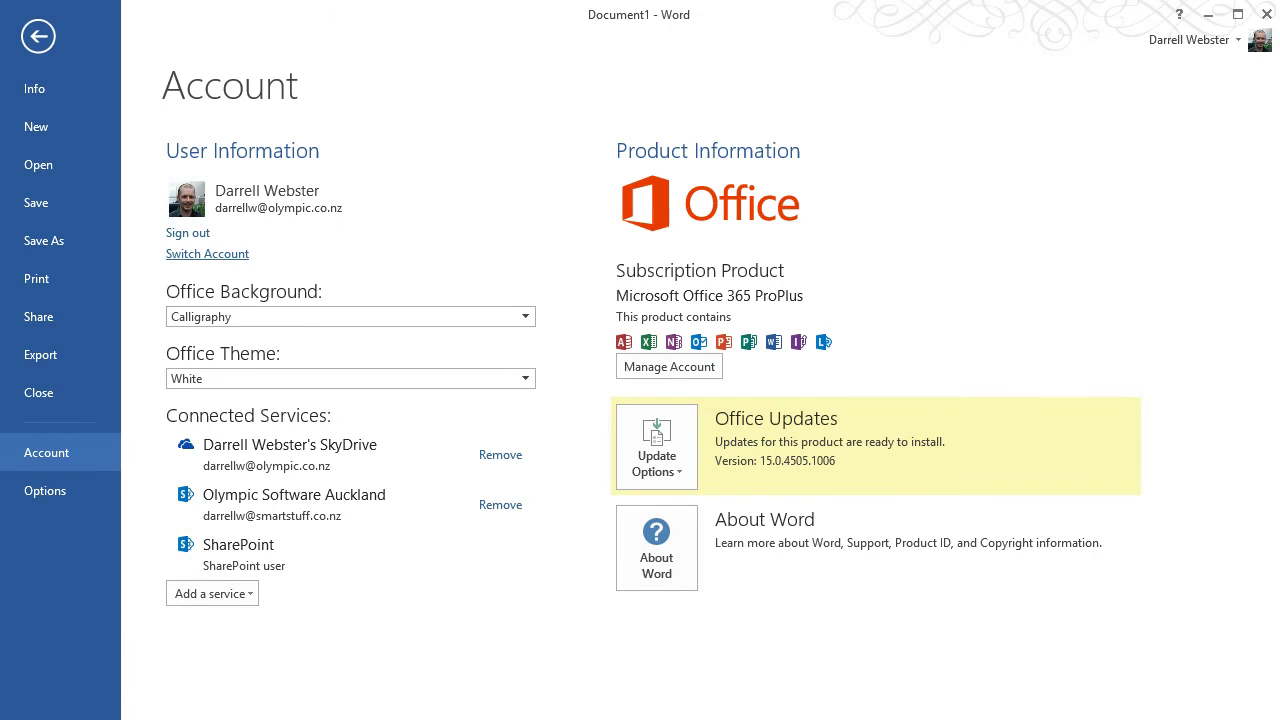
Step: Compare the Open and Save As places for the work account, ending on Save As
left_click(38, 164)
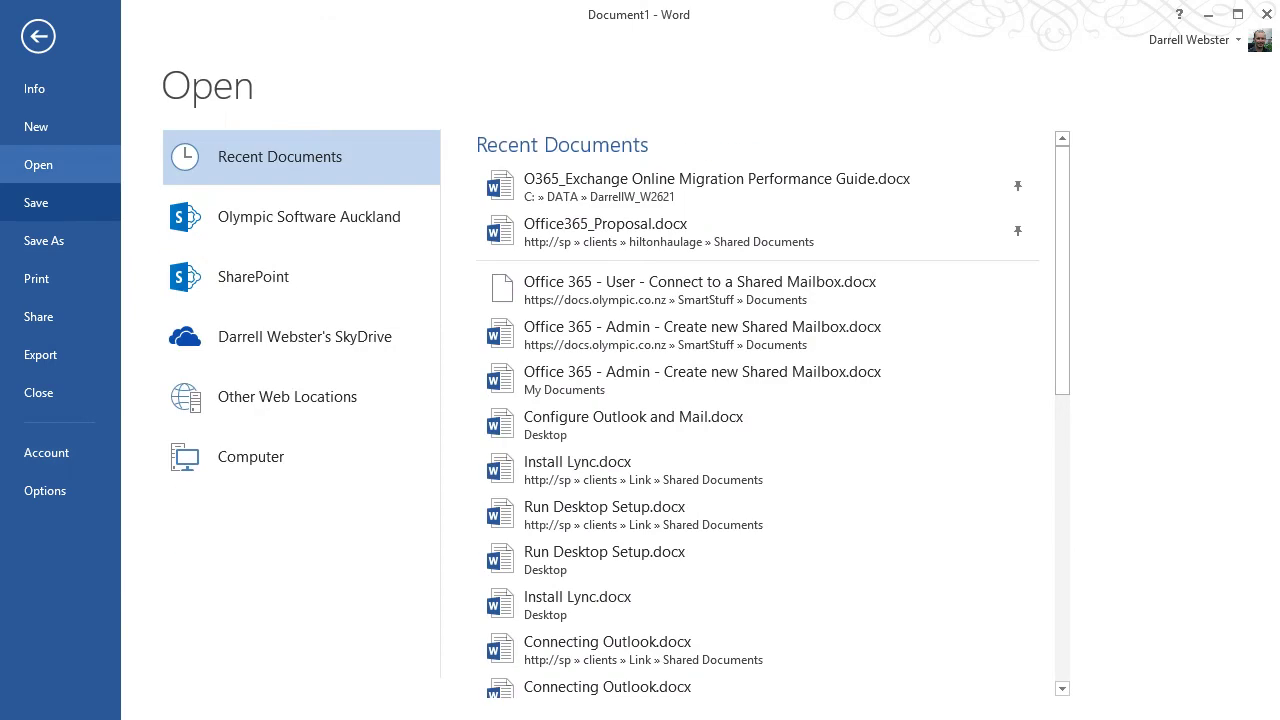
left_click(36, 202)
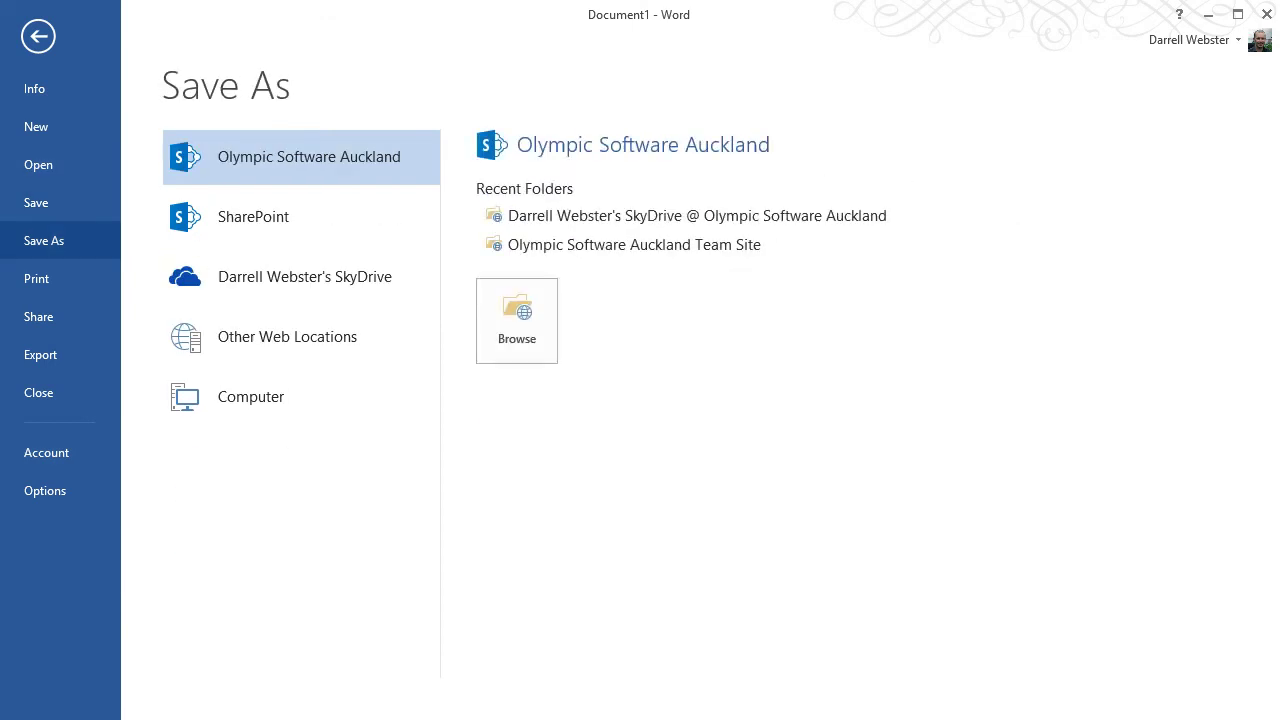
left_click(36, 202)
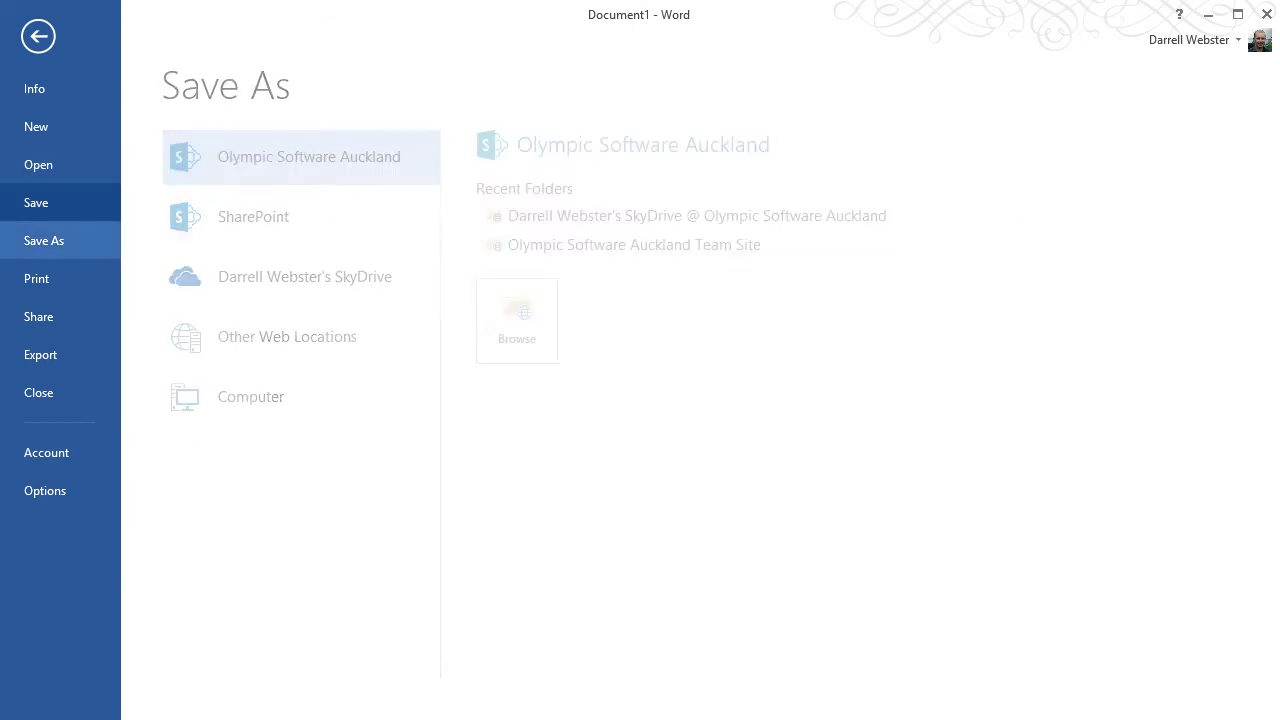
left_click(38, 164)
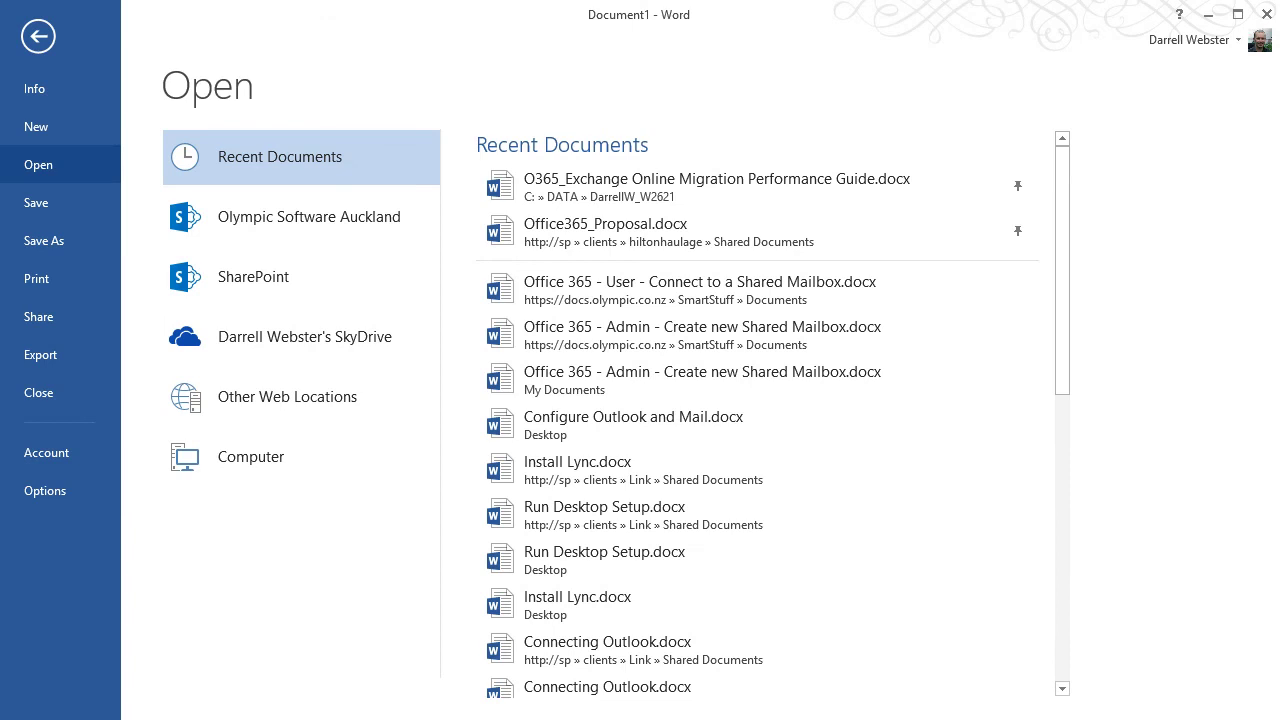
left_click(44, 240)
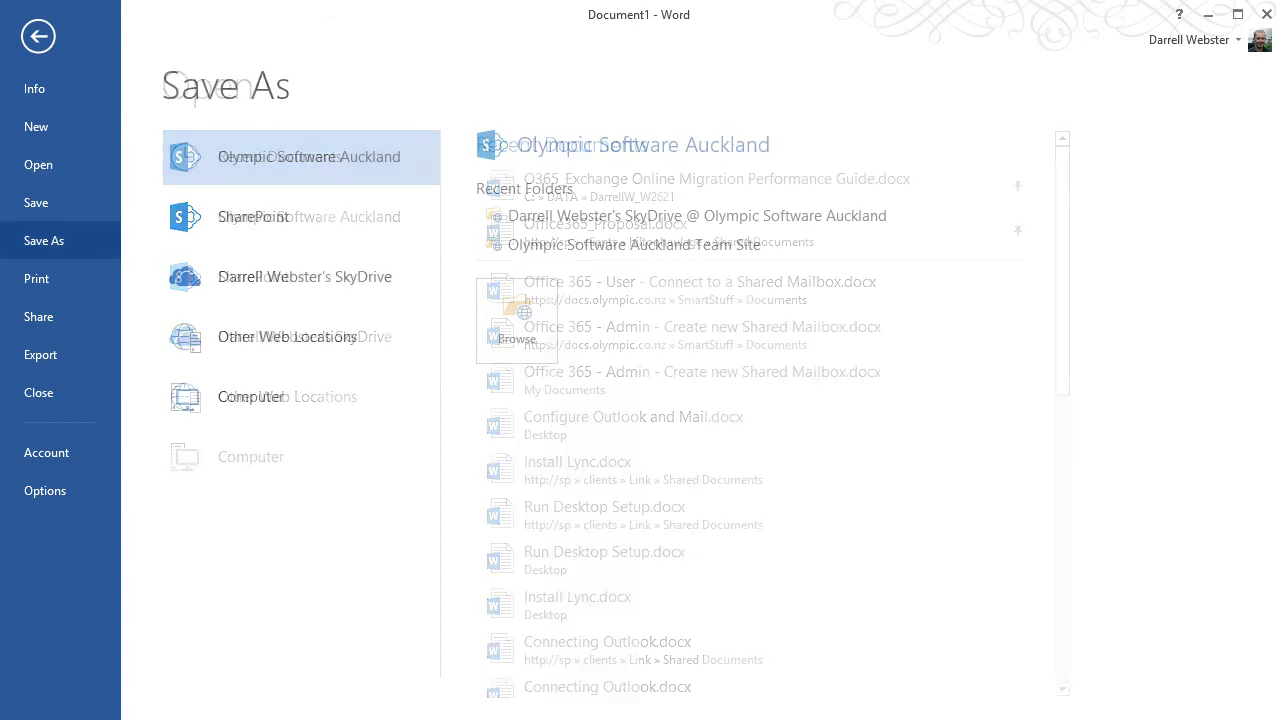